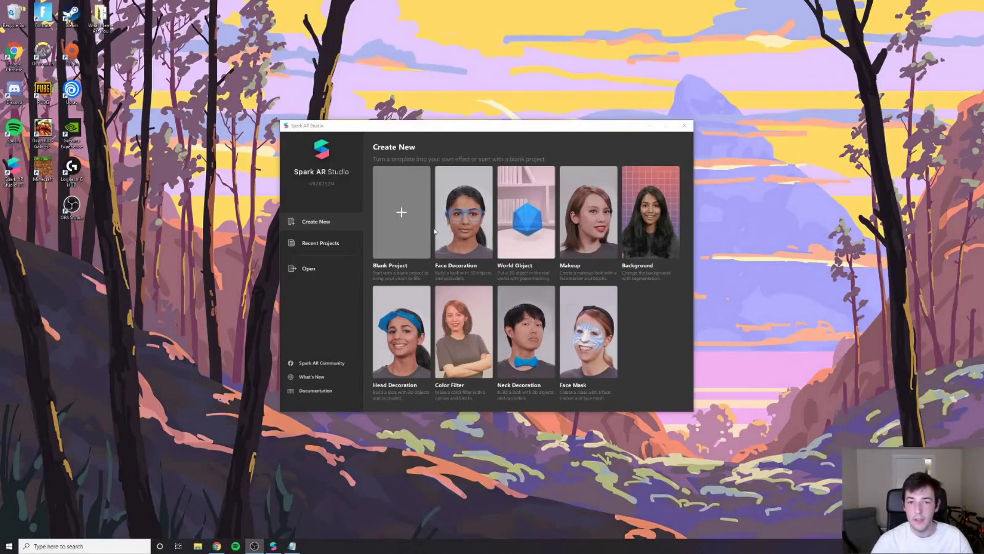
Start a blank project and maximize the editor window.
{"action": "left_click", "coordinate": [401, 218]}
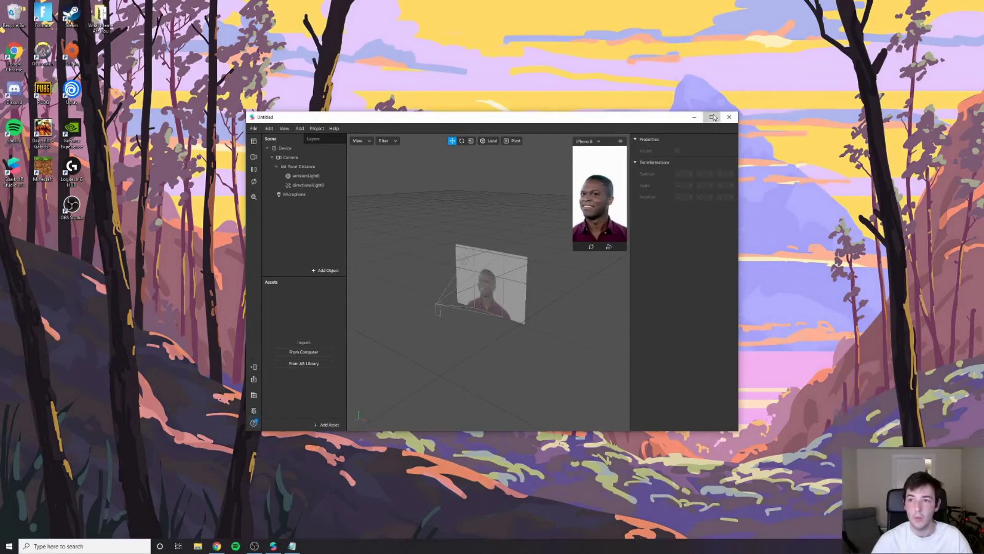
{"action": "left_click", "coordinate": [712, 117]}
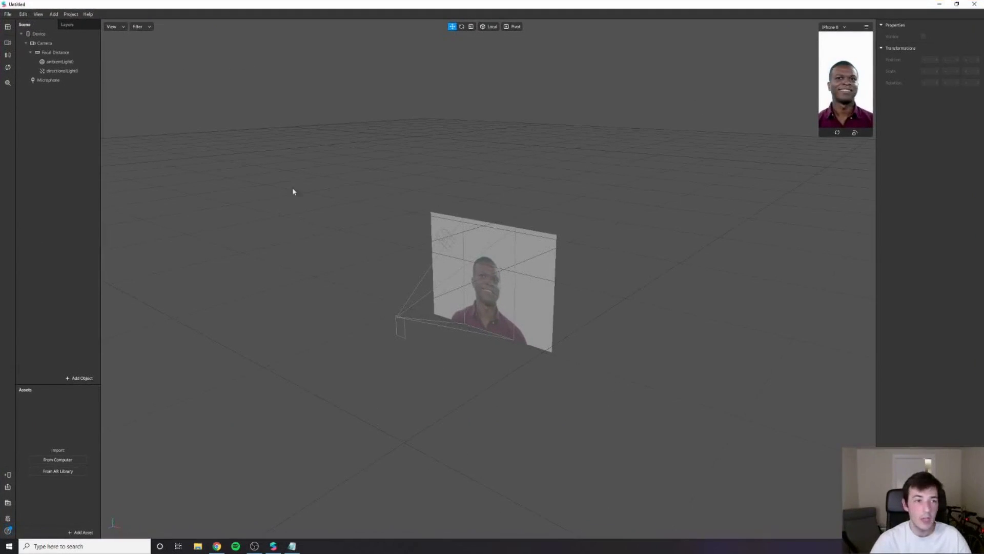
{"action": "scroll", "coordinate": [497, 250], "scroll_direction": "up", "scroll_amount": 3}
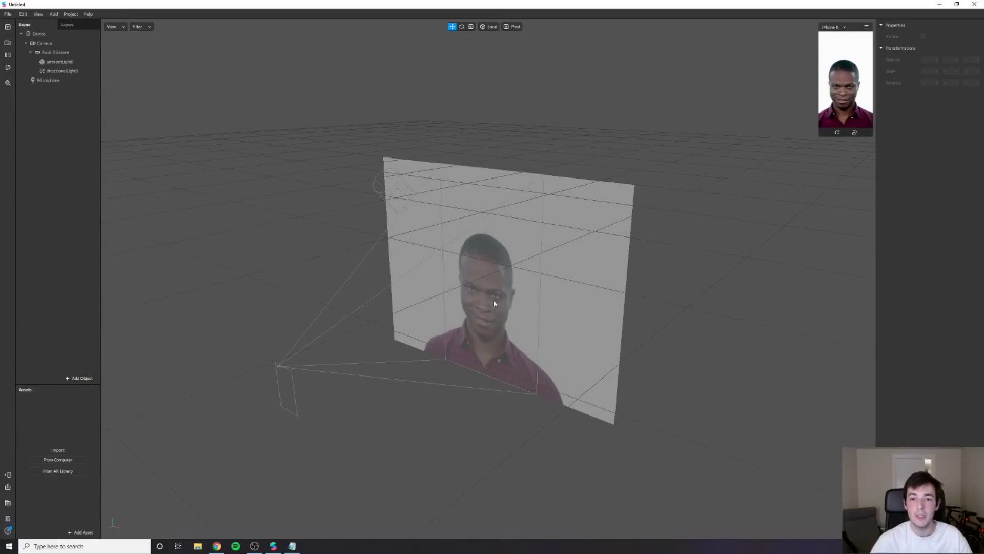
Set the preview device to iOS Devices > iPhone X.
{"action": "left_click", "coordinate": [843, 27]}
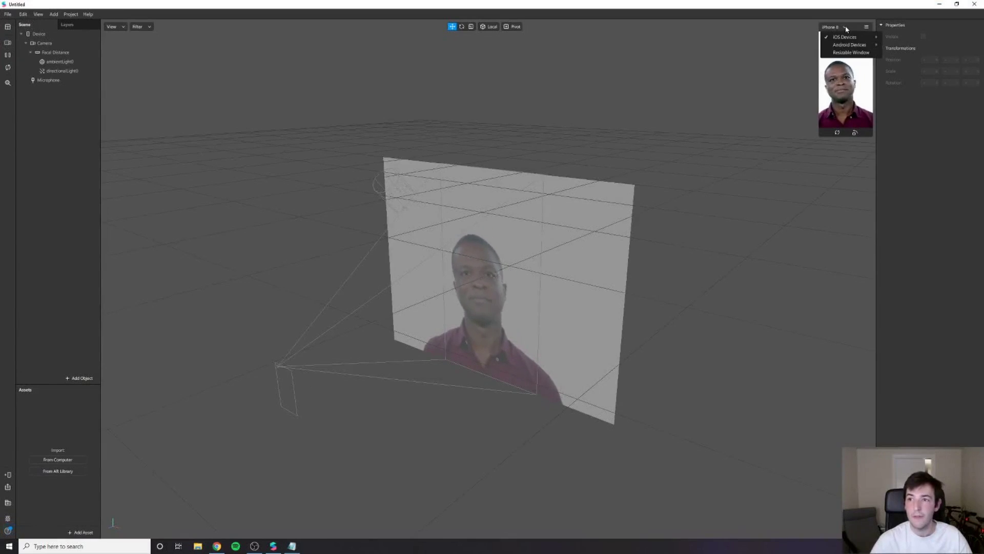
{"action": "mouse_move", "coordinate": [869, 37]}
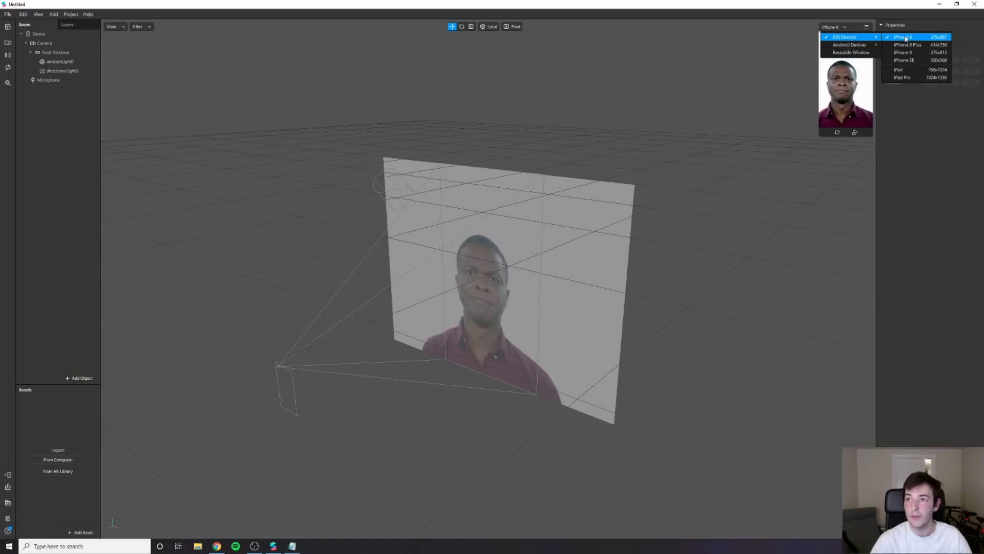
{"action": "left_click", "coordinate": [903, 52]}
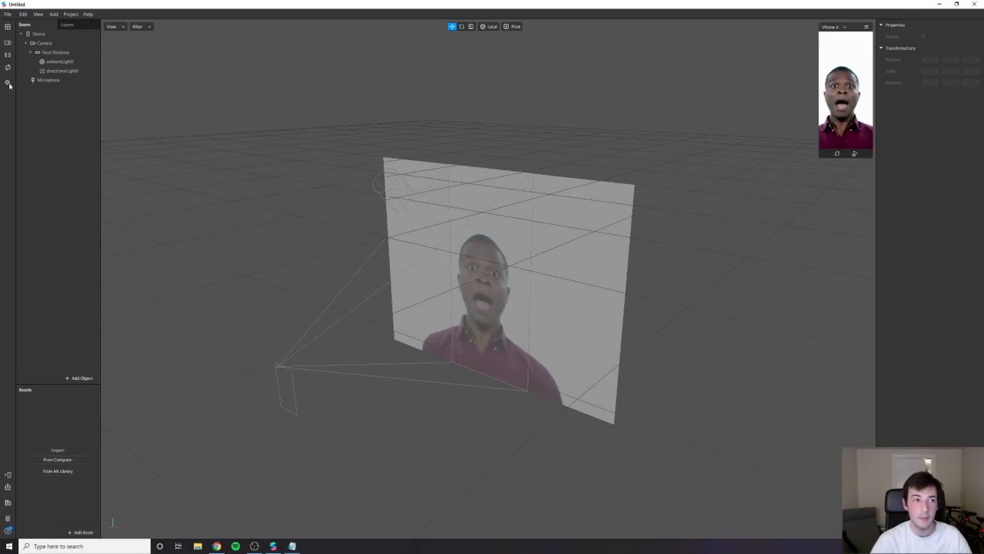
Try other simulated face videos, then settle on the smiling woman.
{"action": "left_click", "coordinate": [8, 43]}
{"action": "left_click", "coordinate": [69, 90]}
{"action": "left_click", "coordinate": [91, 88]}
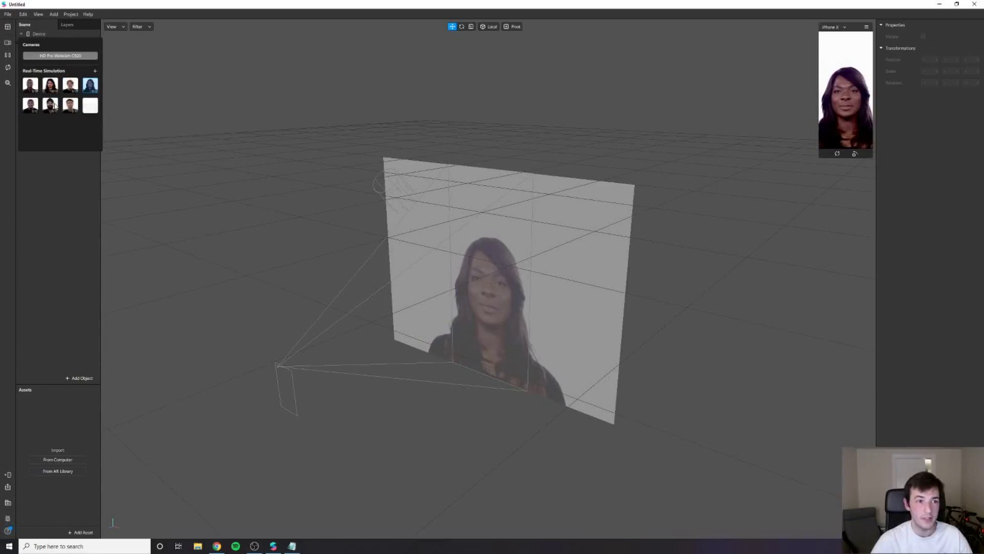
{"action": "left_click", "coordinate": [55, 105]}
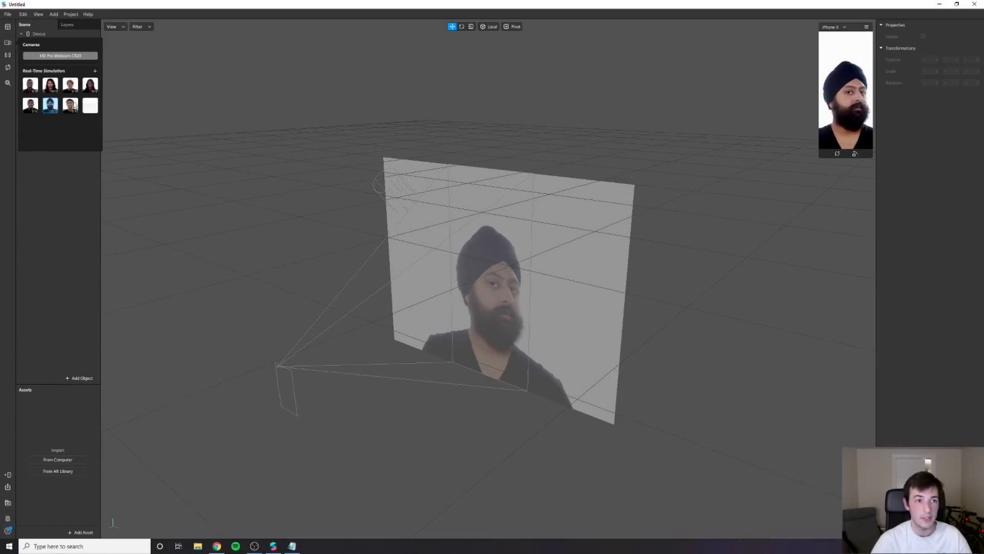
{"action": "left_click", "coordinate": [90, 85]}
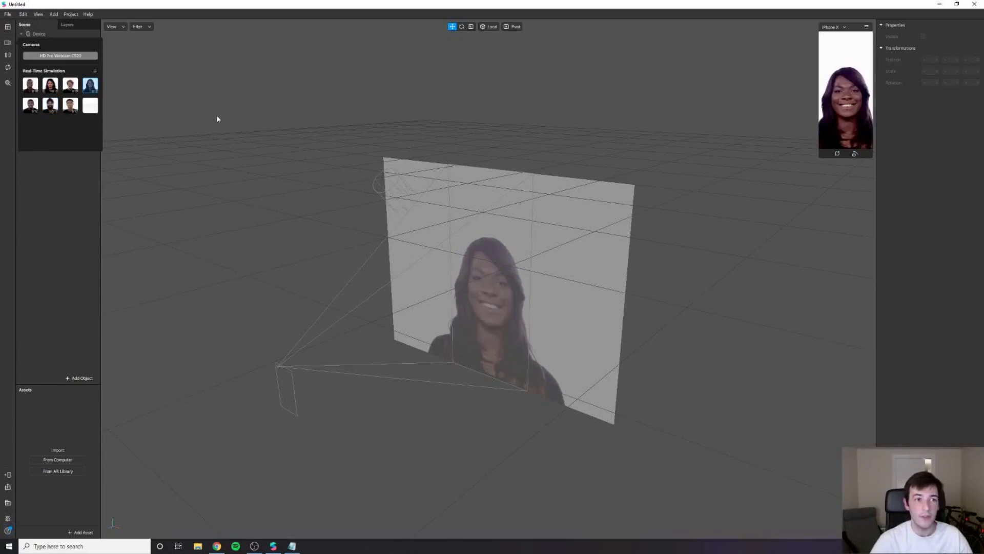
{"action": "left_click", "coordinate": [227, 126]}
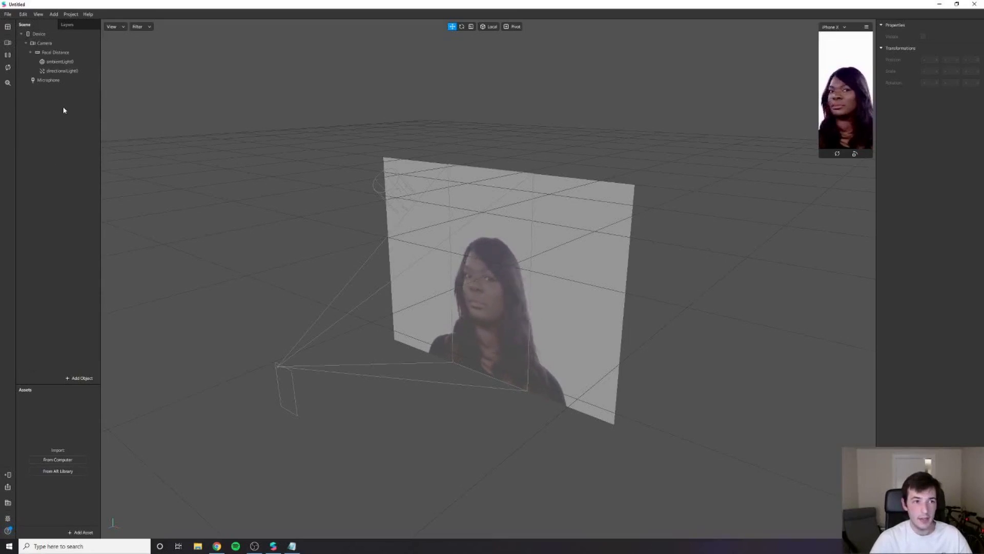
Add a face tracker, faceTracker0, to the scene.
{"action": "right_click", "coordinate": [54, 90]}
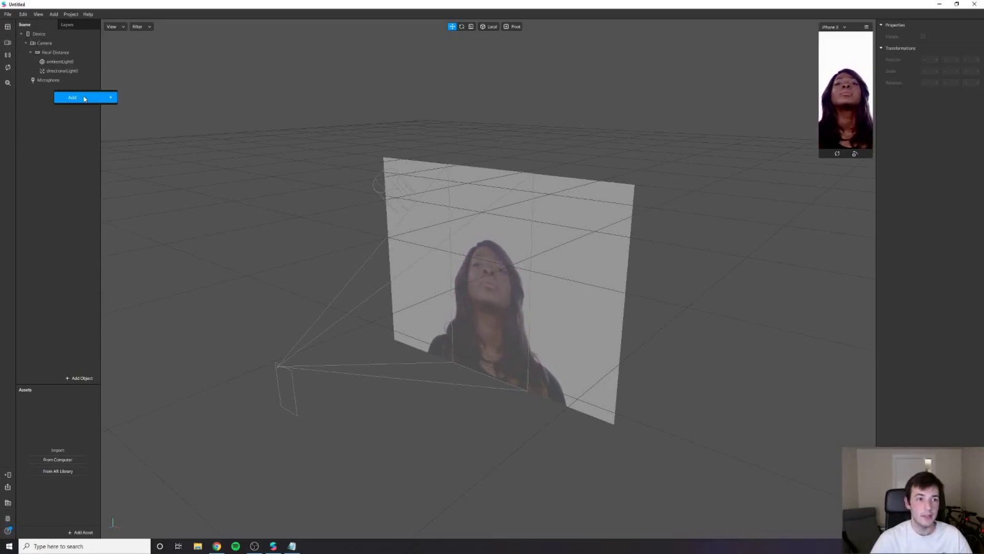
{"action": "mouse_move", "coordinate": [109, 104]}
{"action": "left_click", "coordinate": [42, 103]}
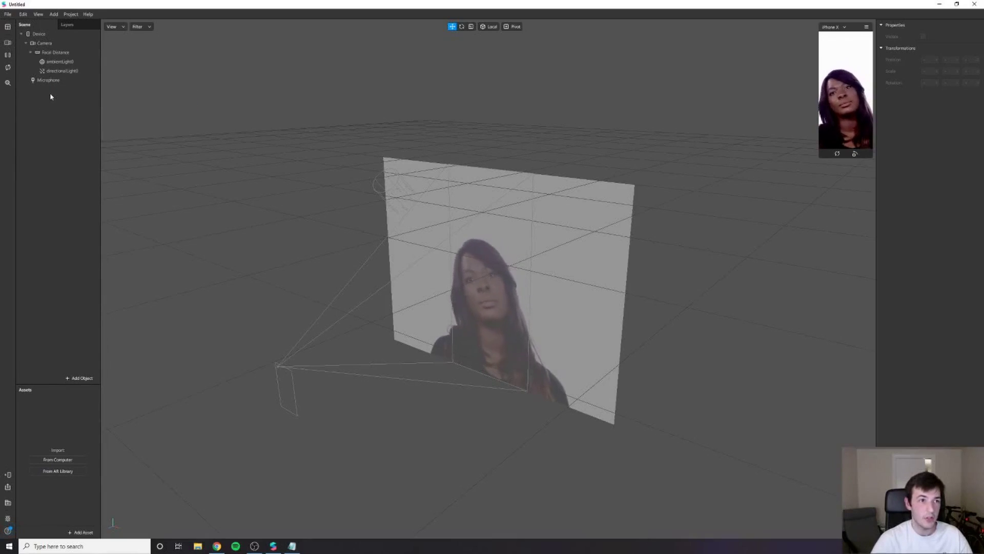
{"action": "mouse_move", "coordinate": [59, 105]}
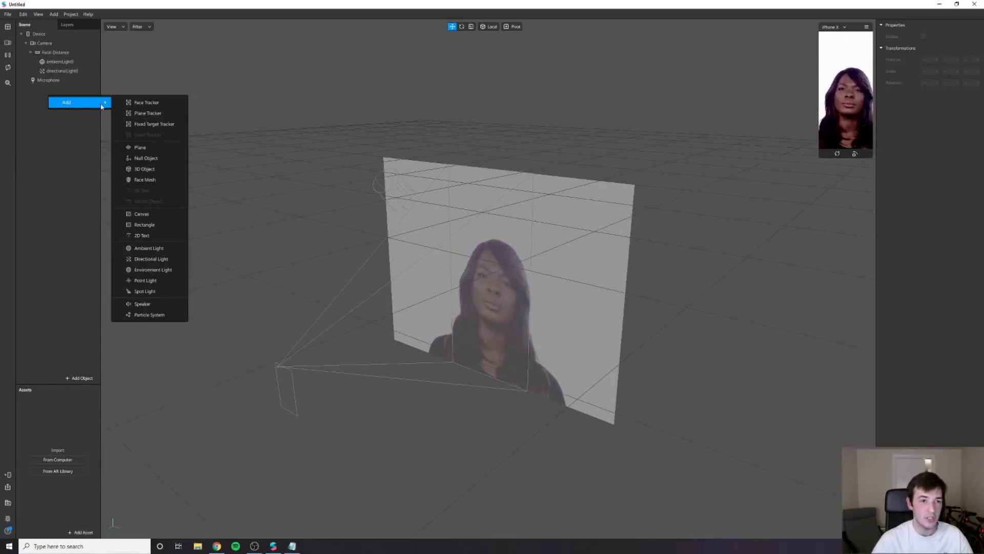
{"action": "left_click", "coordinate": [138, 103]}
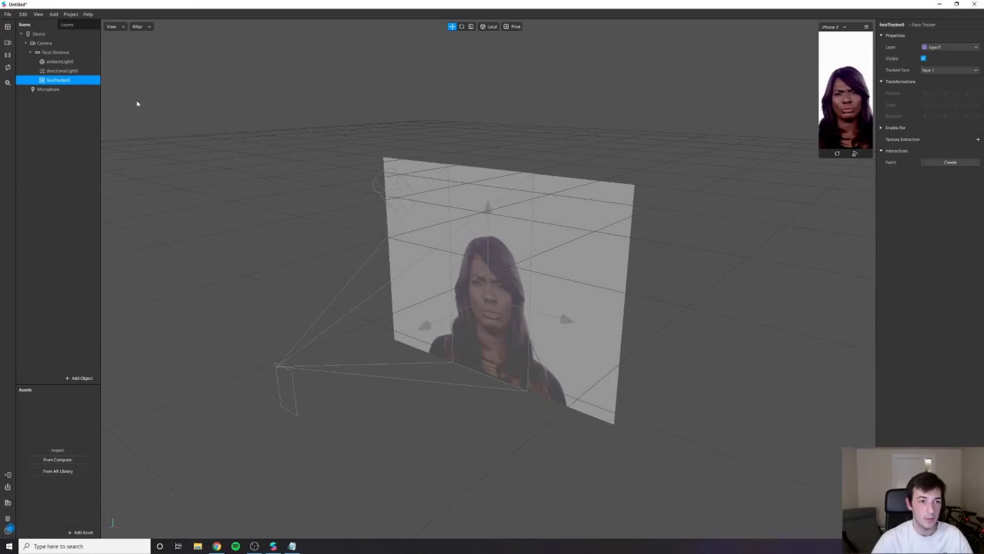
Add a null object and a plane under faceTracker0.
{"action": "right_click", "coordinate": [61, 82]}
{"action": "mouse_move", "coordinate": [72, 87]}
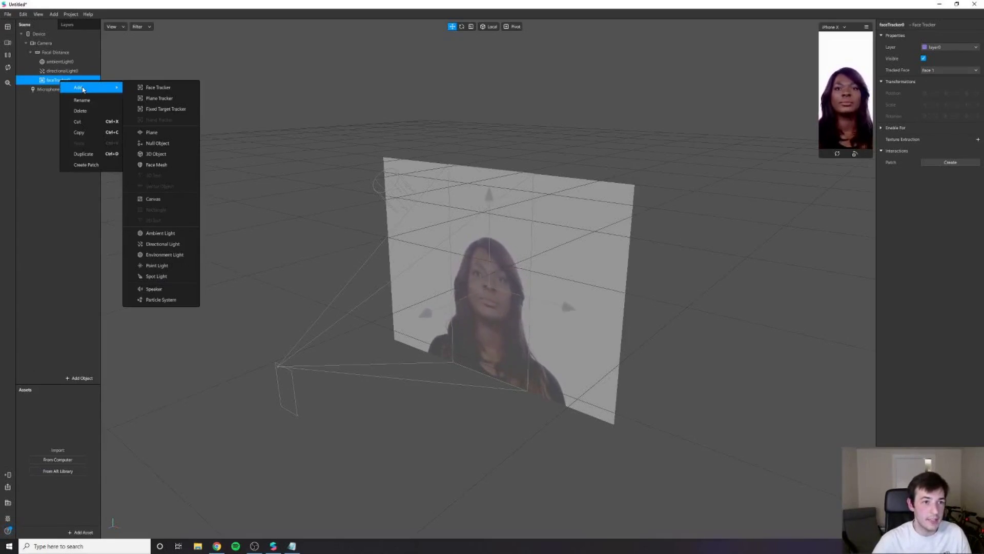
{"action": "left_click", "coordinate": [163, 143]}
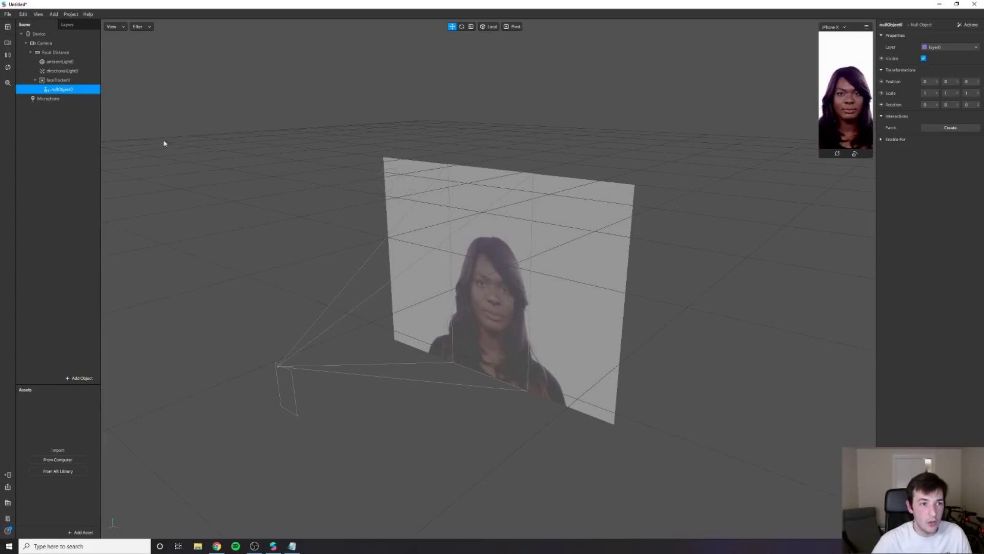
{"action": "left_click", "coordinate": [61, 80]}
{"action": "right_click", "coordinate": [66, 82]}
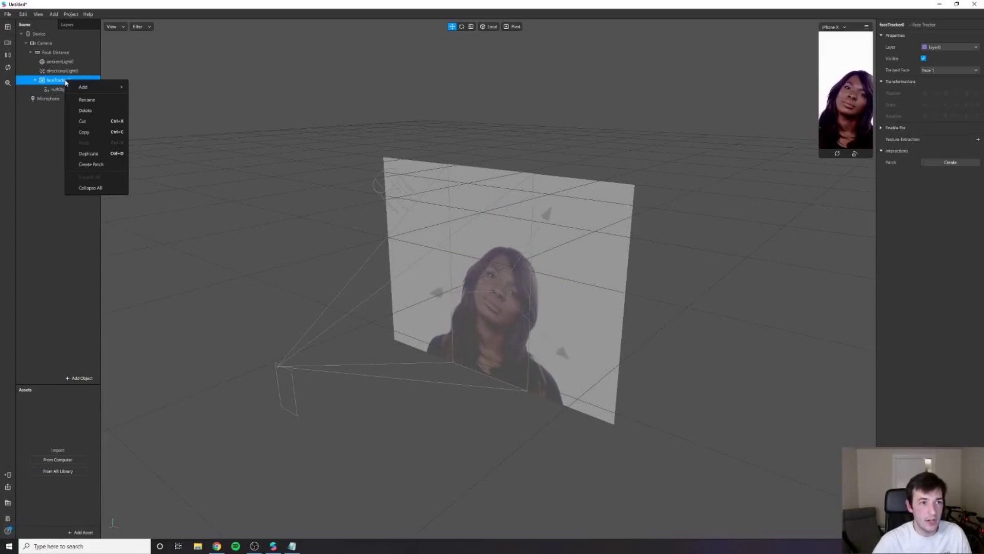
{"action": "mouse_move", "coordinate": [114, 93]}
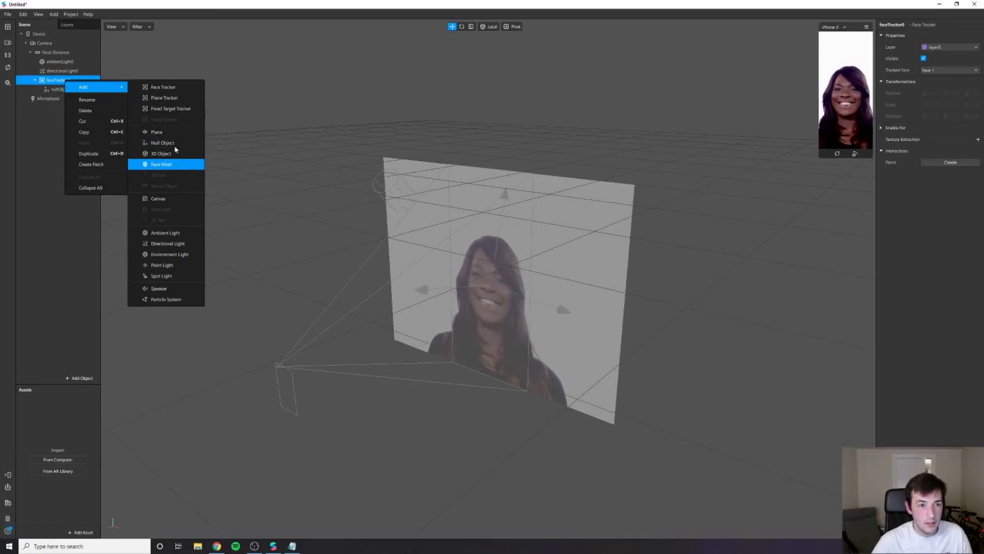
{"action": "left_click", "coordinate": [169, 133]}
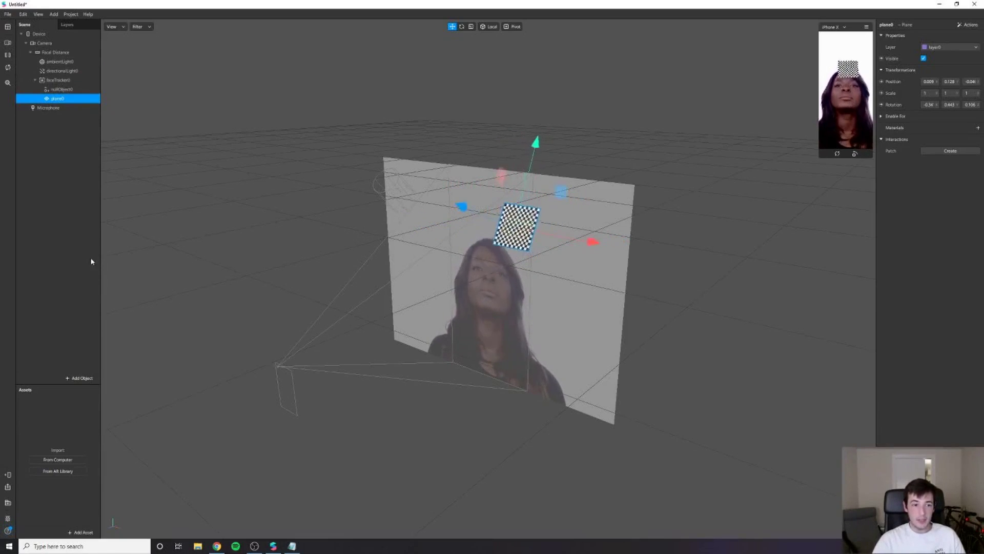
Import What Meme Title and all other meme images from the What Meme Are You folder.
{"action": "left_click", "coordinate": [60, 460]}
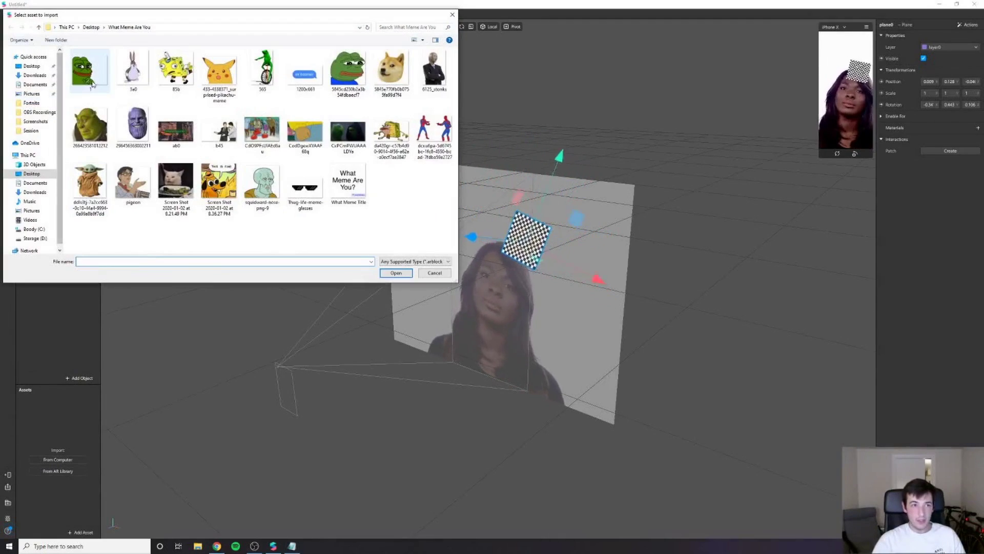
{"action": "left_click", "coordinate": [342, 182]}
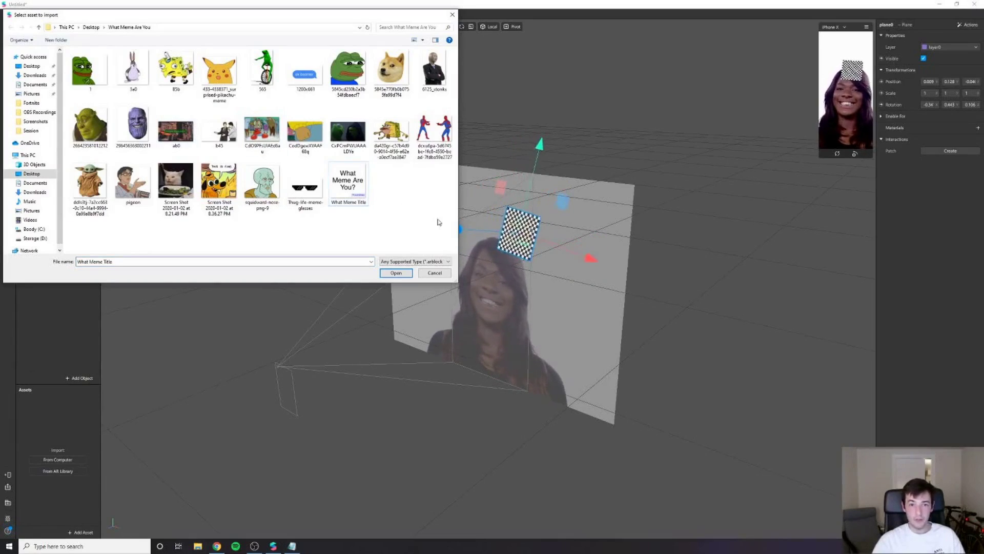
{"action": "left_click_drag", "start_coordinate": [445, 224], "coordinate": [64, 46]}
{"action": "left_click", "coordinate": [396, 273]}
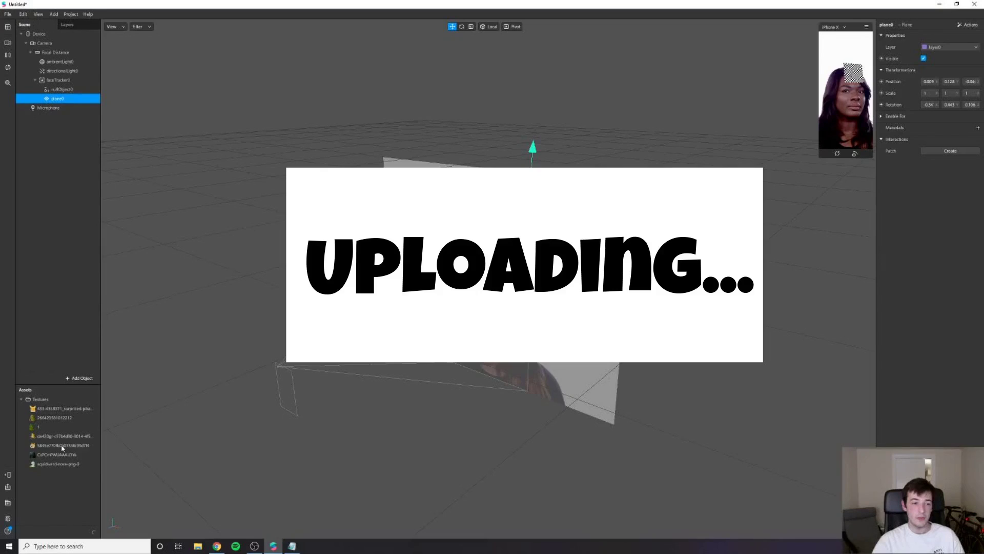
{"action": "left_click", "coordinate": [58, 419]}
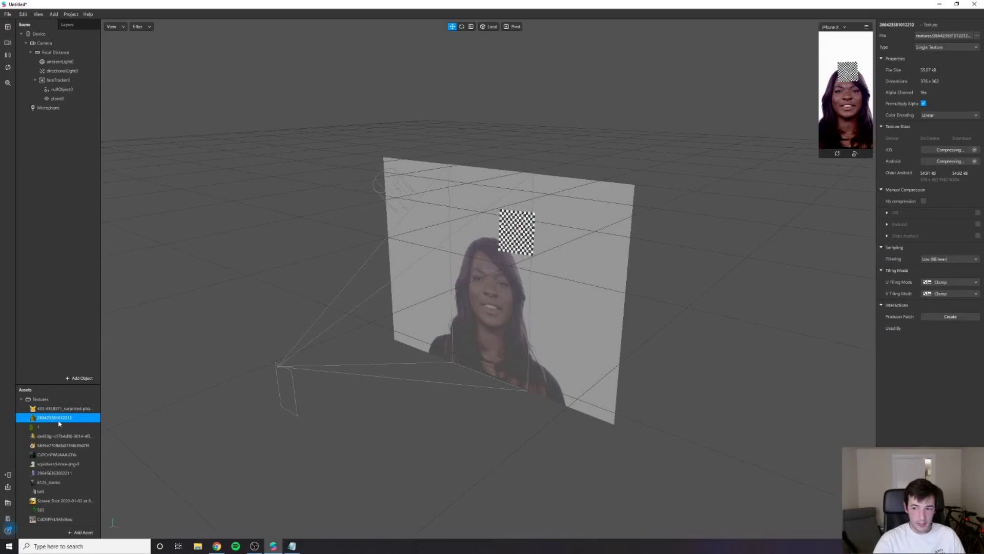
{"action": "left_click", "coordinate": [72, 426]}
{"action": "left_click", "coordinate": [64, 436]}
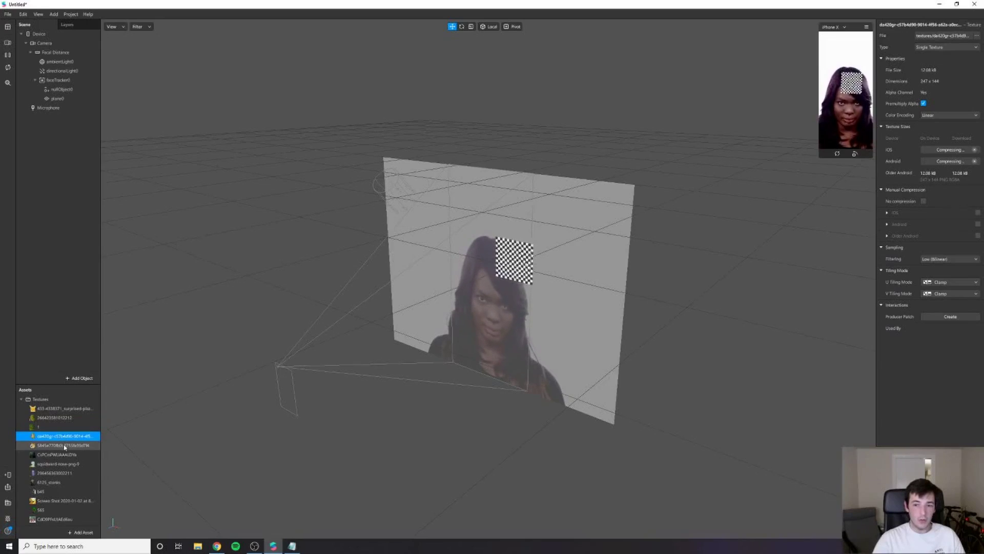
{"action": "left_click", "coordinate": [64, 445]}
{"action": "left_click", "coordinate": [63, 455]}
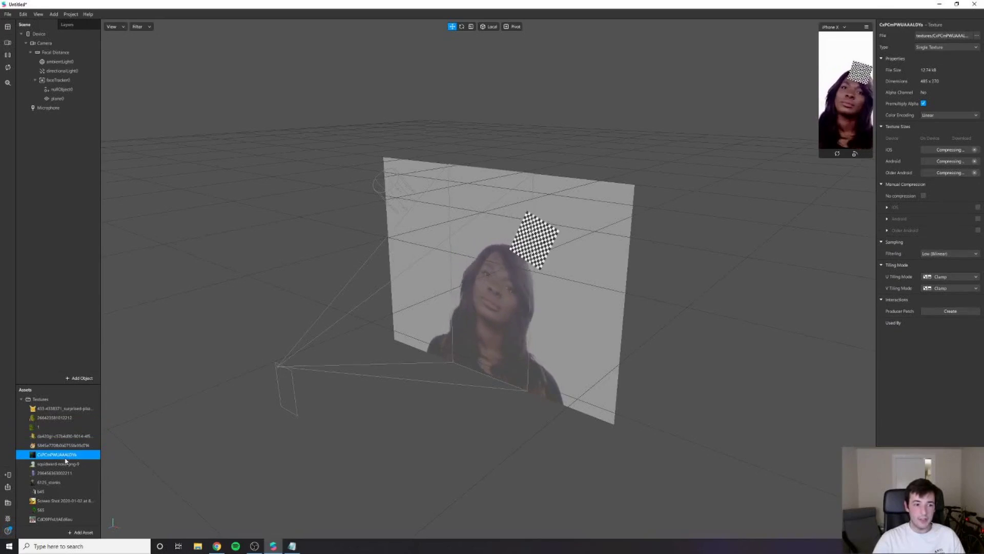
{"action": "left_click", "coordinate": [45, 463]}
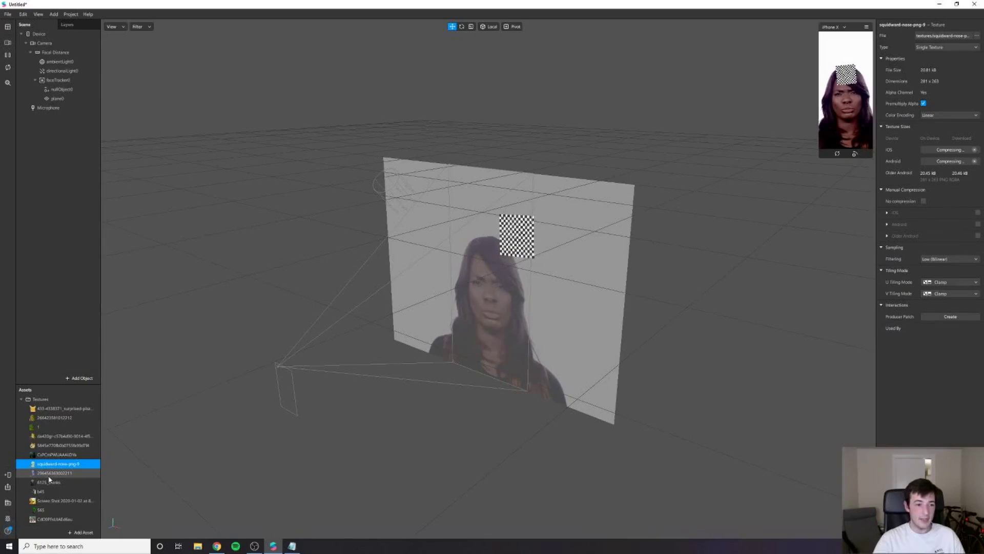
{"action": "left_click", "coordinate": [46, 472]}
{"action": "left_click", "coordinate": [48, 482]}
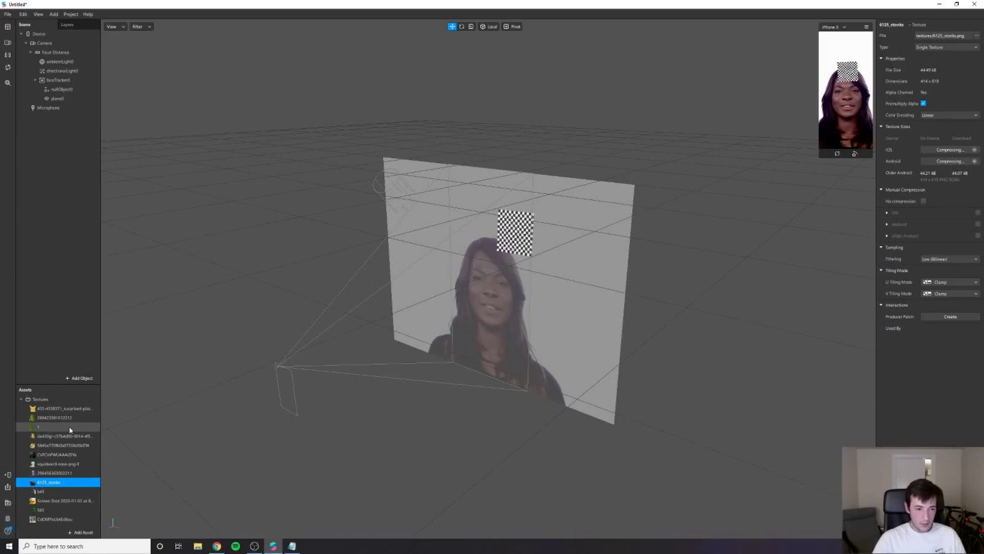
{"action": "left_click", "coordinate": [58, 98]}
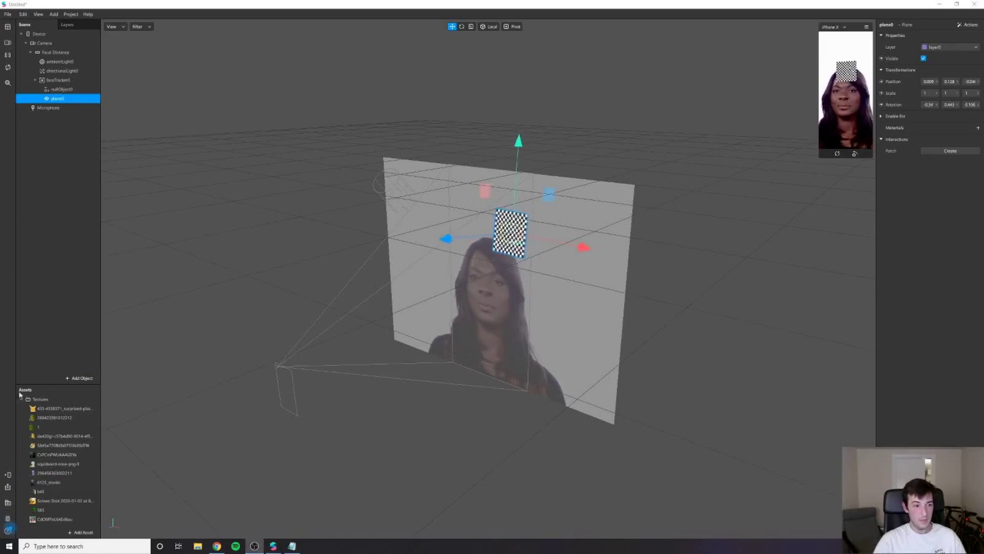
Give plane0 a new material and rename material0 to memes.
{"action": "left_click", "coordinate": [979, 128]}
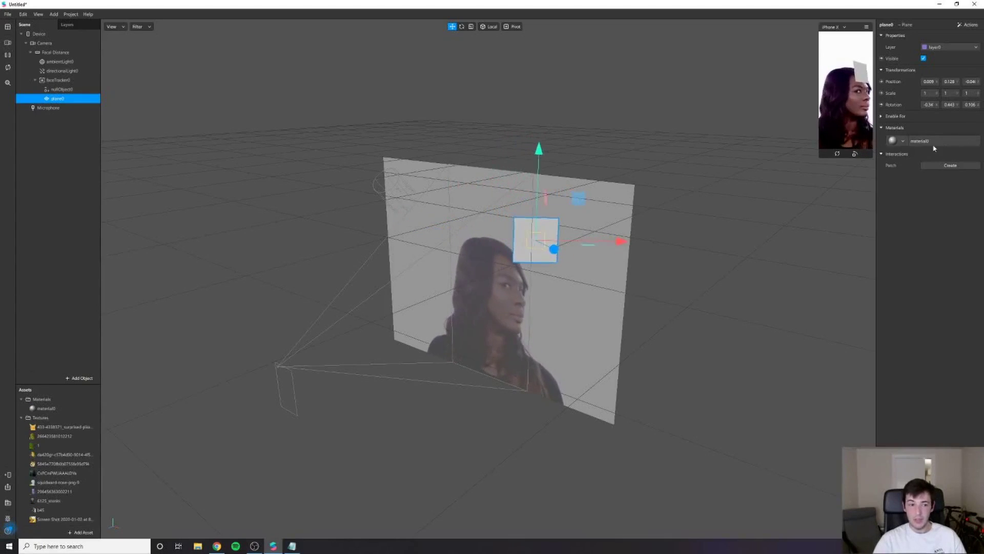
{"action": "left_click", "coordinate": [44, 409]}
{"action": "right_click", "coordinate": [44, 408]}
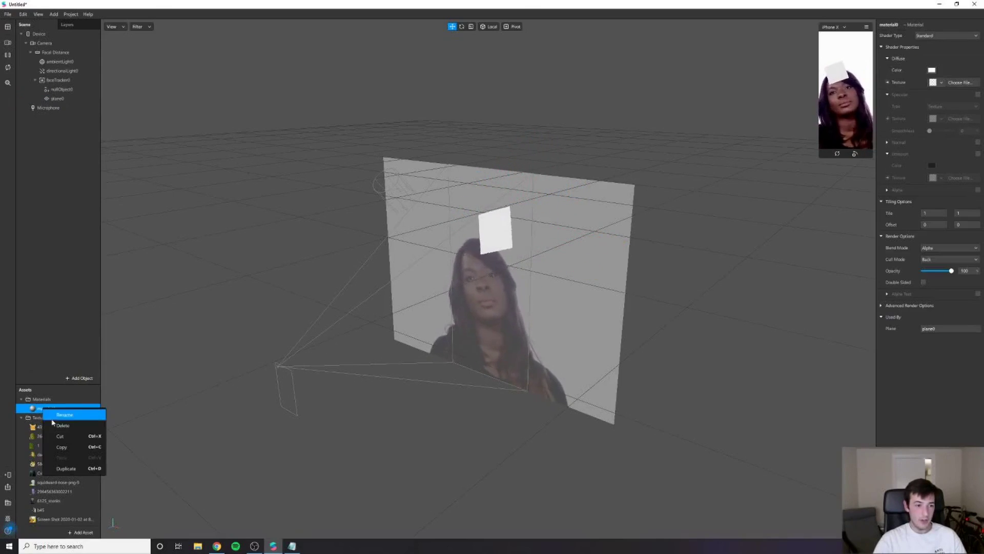
{"action": "left_click", "coordinate": [61, 417]}
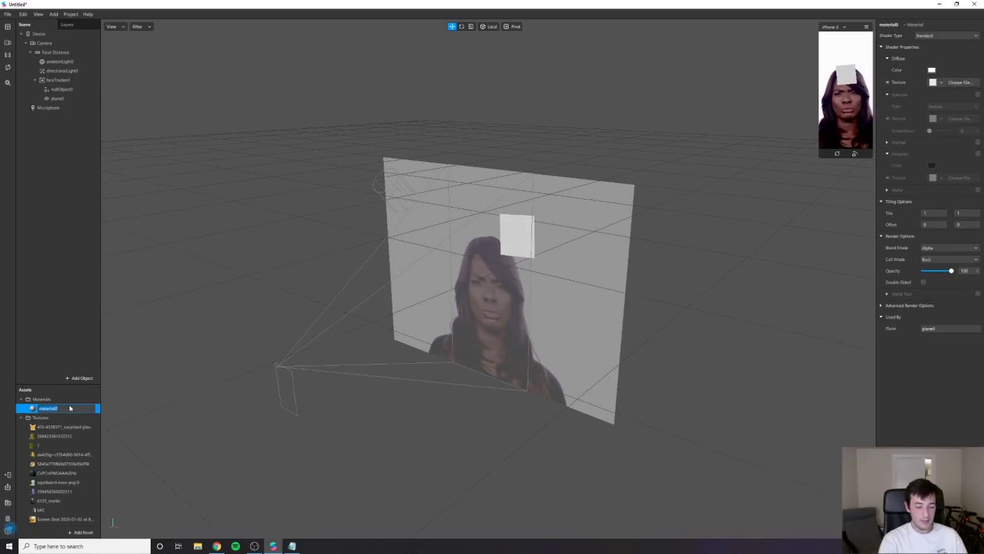
{"action": "key", "text": "Return"}
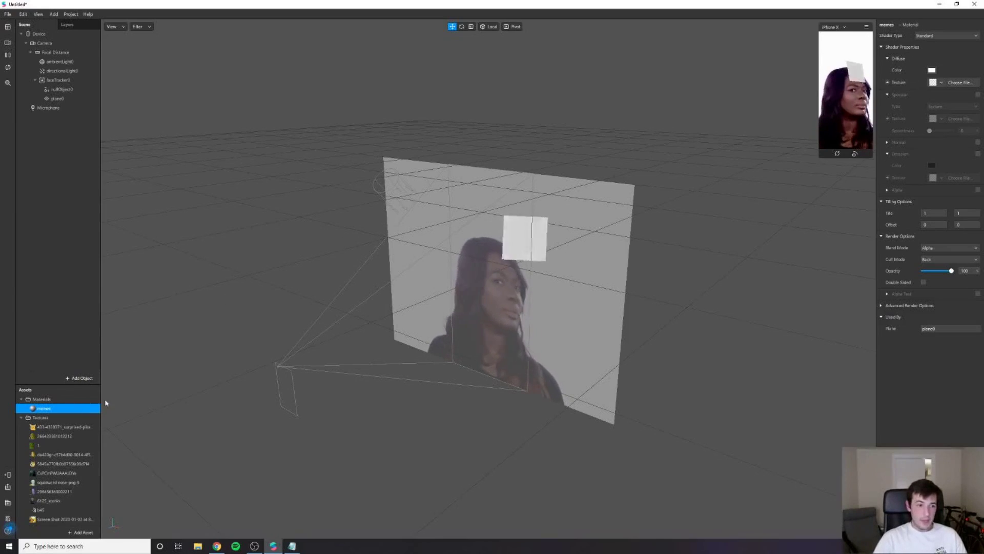
Set the memes texture to a new animation sequence named memesequence.
{"action": "left_click", "coordinate": [941, 81]}
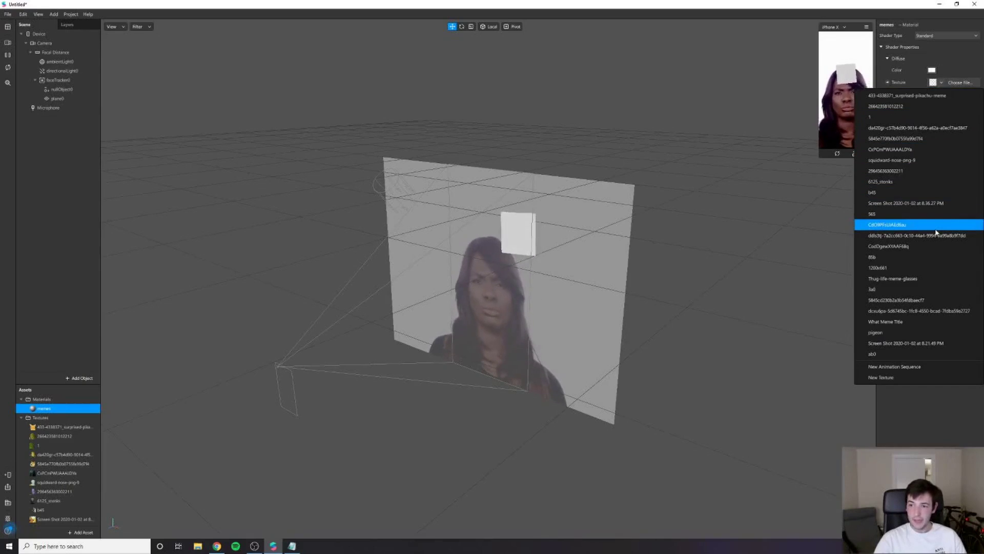
{"action": "left_click", "coordinate": [911, 366]}
{"action": "scroll", "coordinate": [62, 470], "scroll_direction": "down", "scroll_amount": 5}
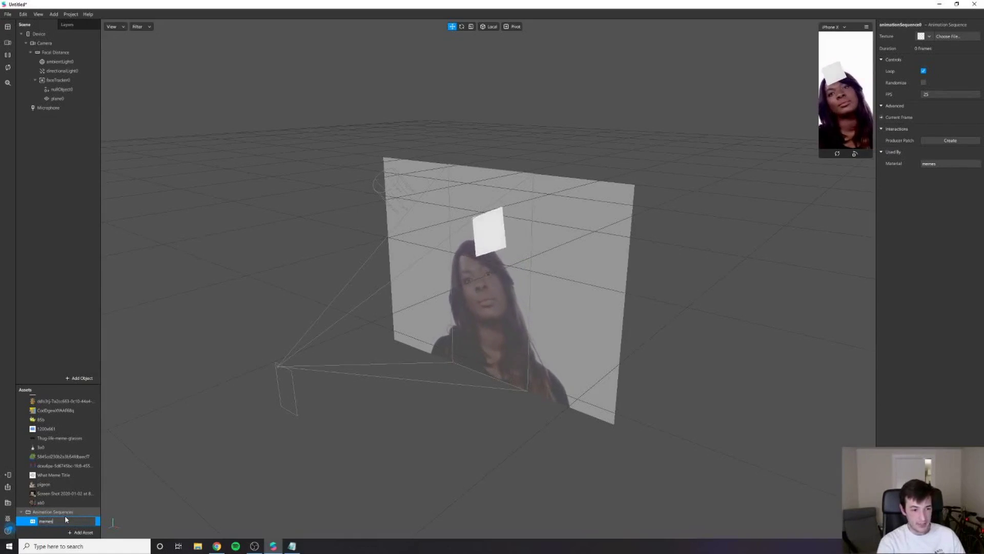
{"action": "type", "text": "memesequence"}
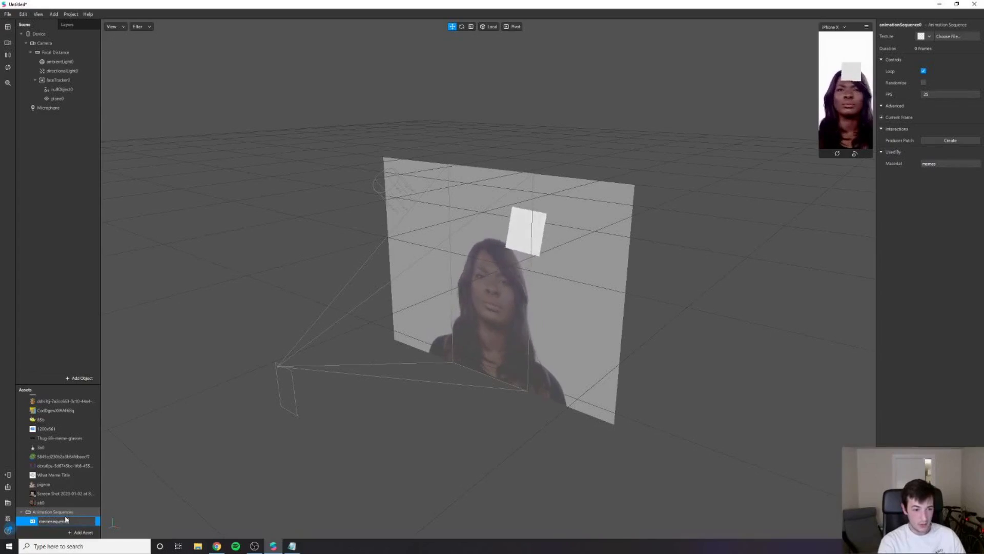
{"action": "key", "text": "Return"}
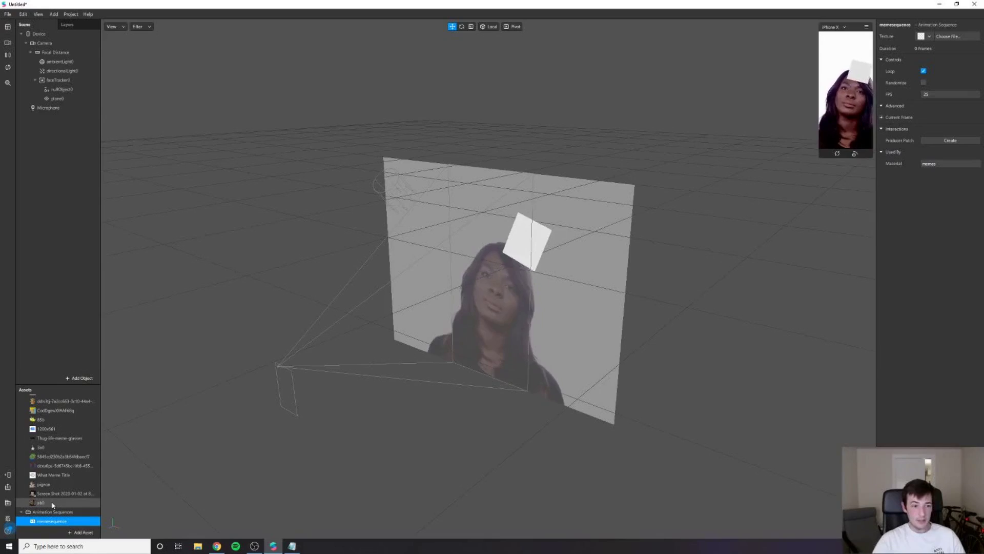
Select the first meme texture in the Textures list.
{"action": "scroll", "coordinate": [46, 481], "scroll_direction": "up", "scroll_amount": 2}
{"action": "scroll", "coordinate": [46, 482], "scroll_direction": "up", "scroll_amount": 5}
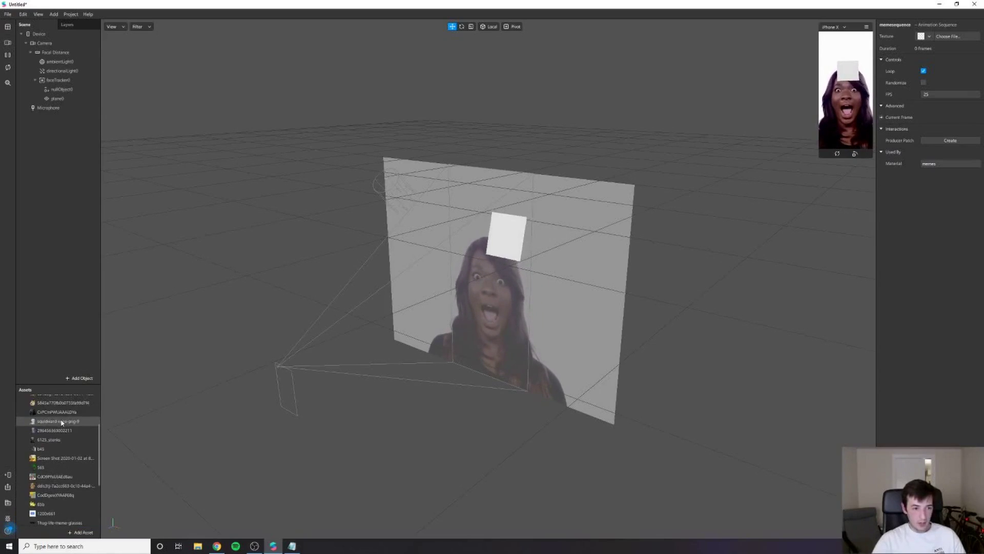
{"action": "left_click", "coordinate": [56, 412]}
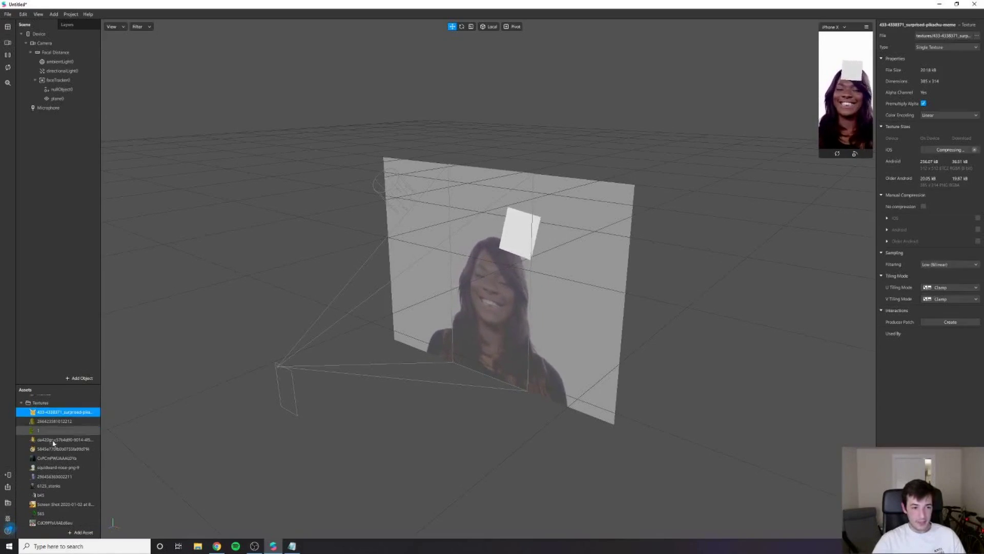
Select all meme textures except What Meme Title, including ab0.
{"action": "scroll", "coordinate": [50, 464], "scroll_direction": "down", "scroll_amount": 4}
{"action": "scroll", "coordinate": [51, 466], "scroll_direction": "down", "scroll_amount": 3}
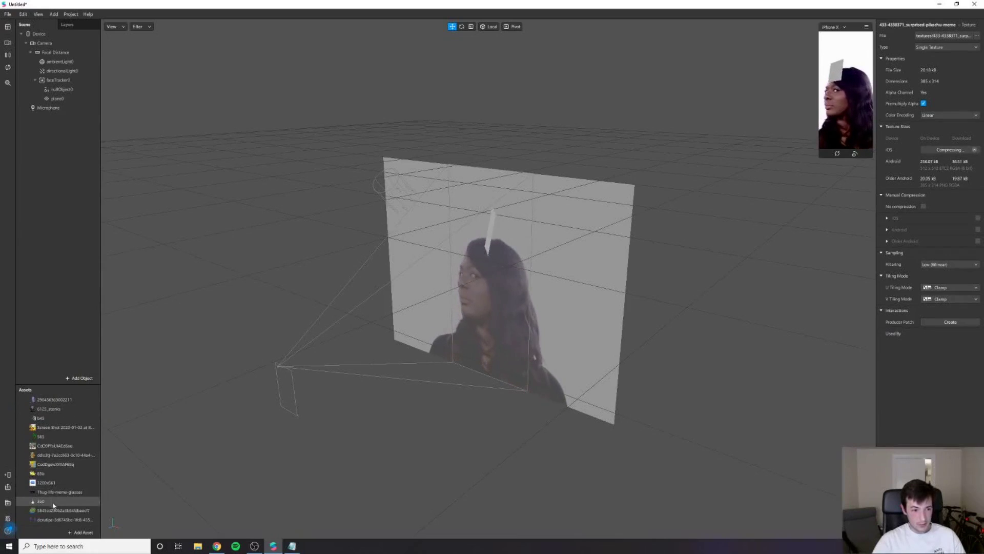
{"action": "left_click", "coordinate": [61, 479], "text": "shift"}
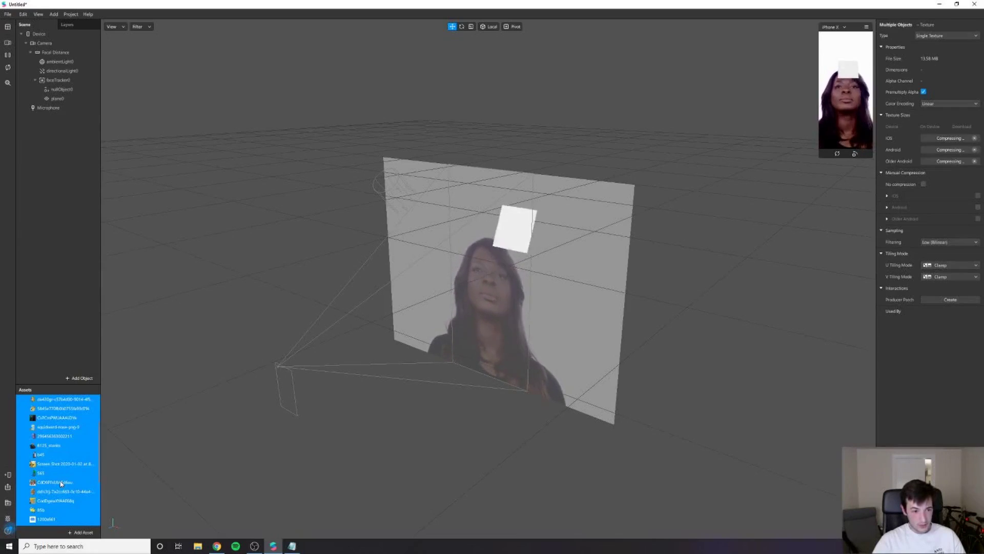
{"action": "scroll", "coordinate": [59, 477], "scroll_direction": "up", "scroll_amount": 4}
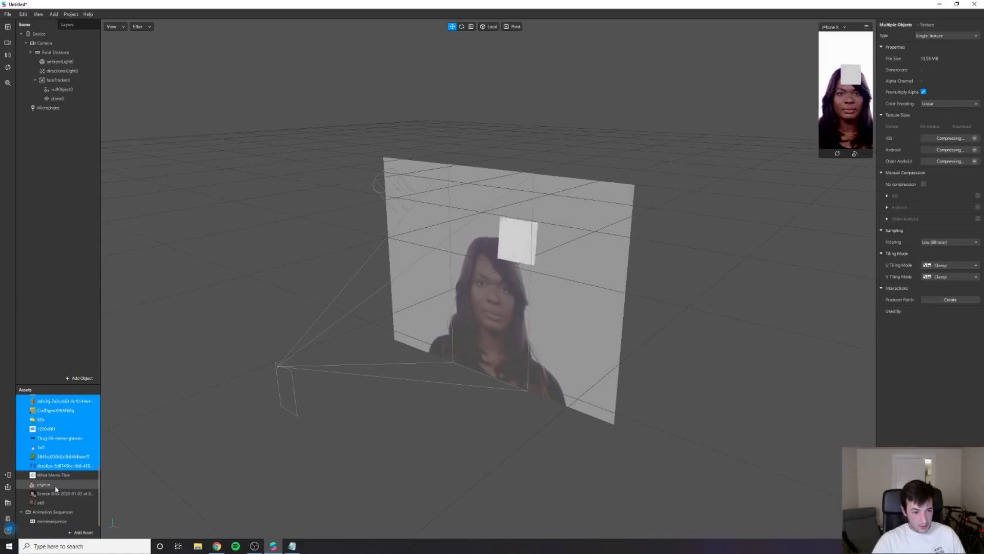
{"action": "scroll", "coordinate": [54, 493], "scroll_direction": "down", "scroll_amount": 3}
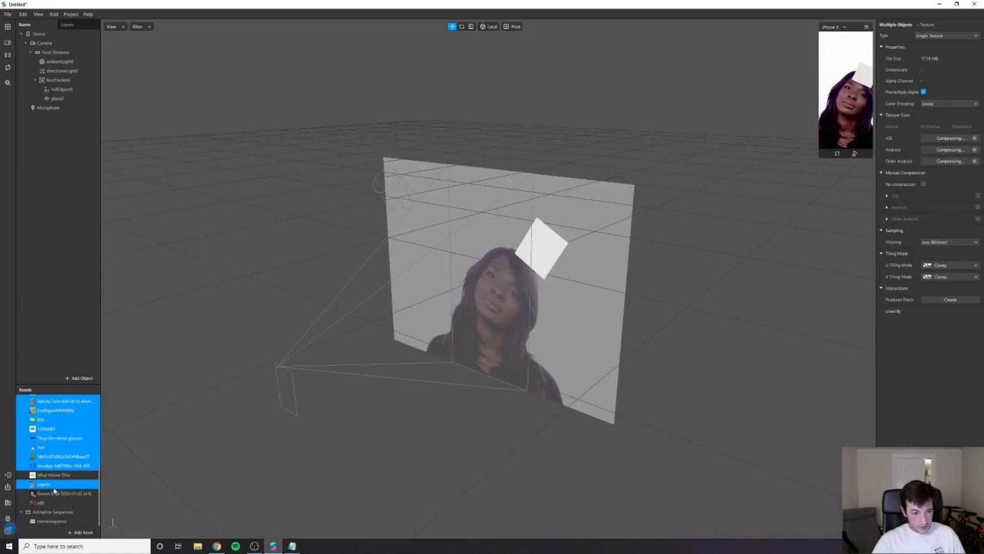
{"action": "scroll", "coordinate": [54, 493], "scroll_direction": "down", "scroll_amount": 2}
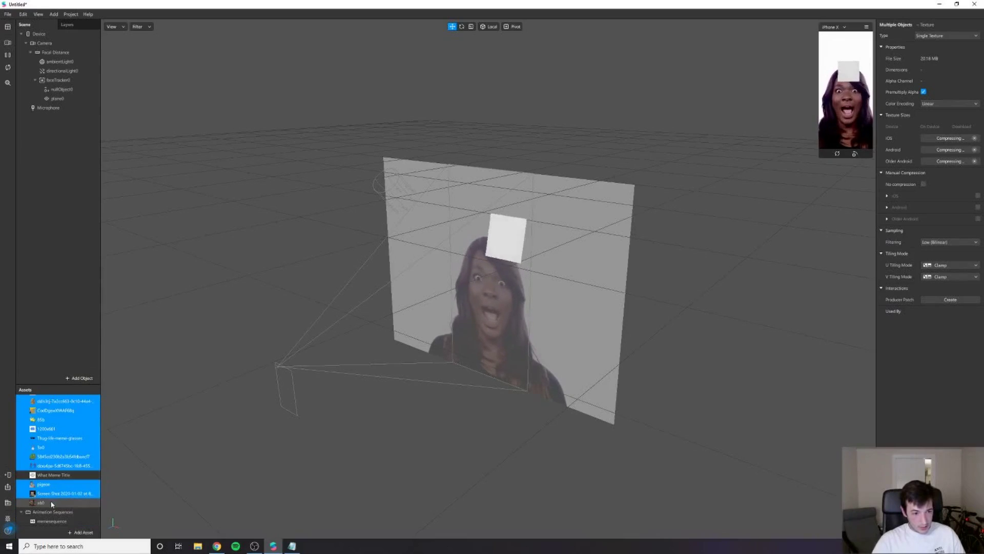
{"action": "left_click", "coordinate": [51, 504], "text": "ctrl"}
{"action": "scroll", "coordinate": [50, 492], "scroll_direction": "up", "scroll_amount": 1}
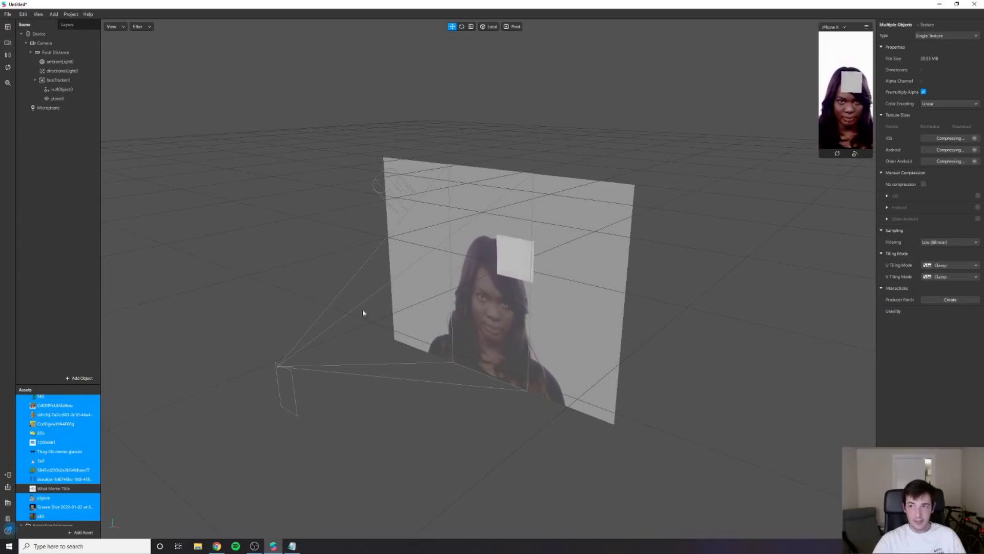
Convert the selected textures into the [1-24] texture sequence.
{"action": "left_click", "coordinate": [926, 35]}
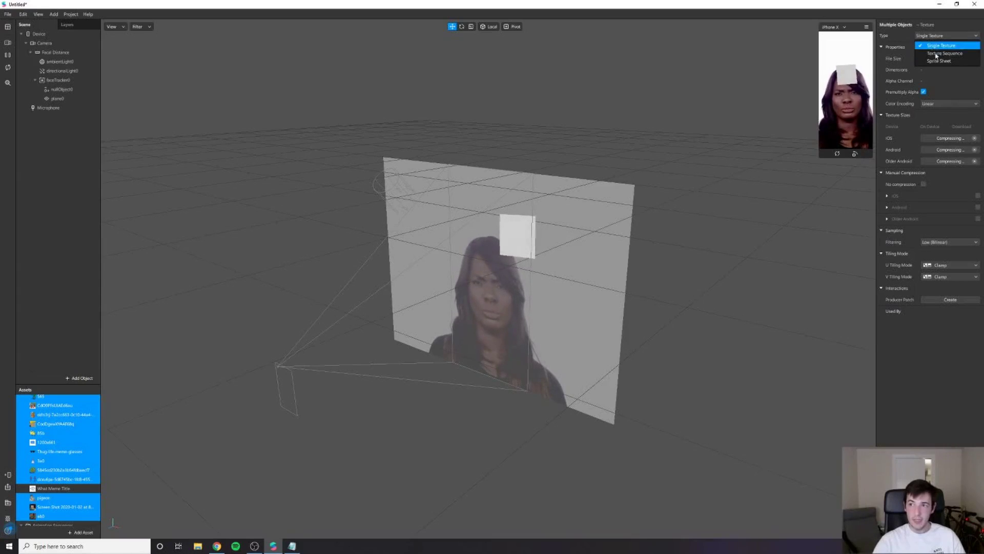
{"action": "left_click", "coordinate": [939, 53]}
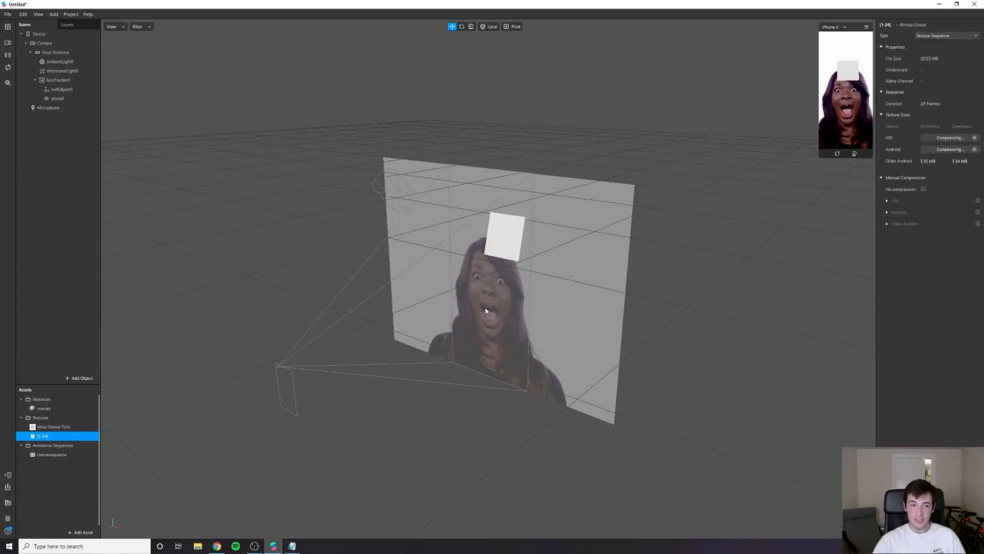
{"action": "left_click", "coordinate": [54, 426]}
{"action": "left_click", "coordinate": [53, 437]}
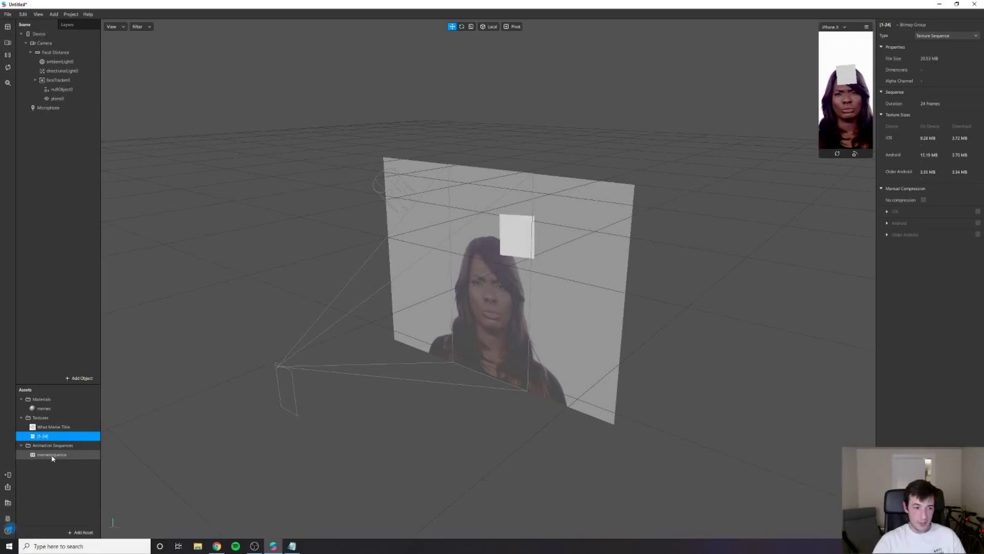
Set memesequence's texture to the [1-24] texture sequence.
{"action": "left_click", "coordinate": [53, 455]}
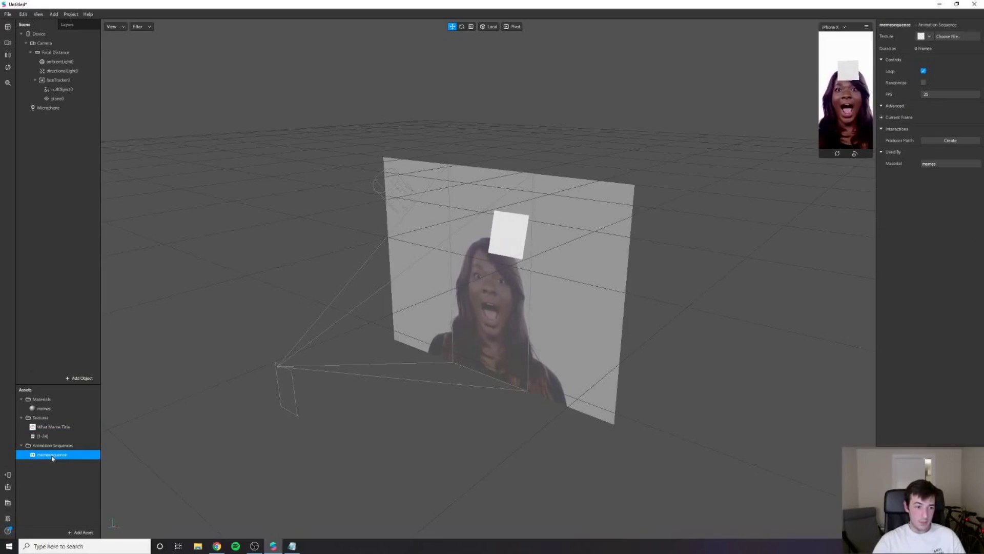
{"action": "left_click", "coordinate": [929, 37]}
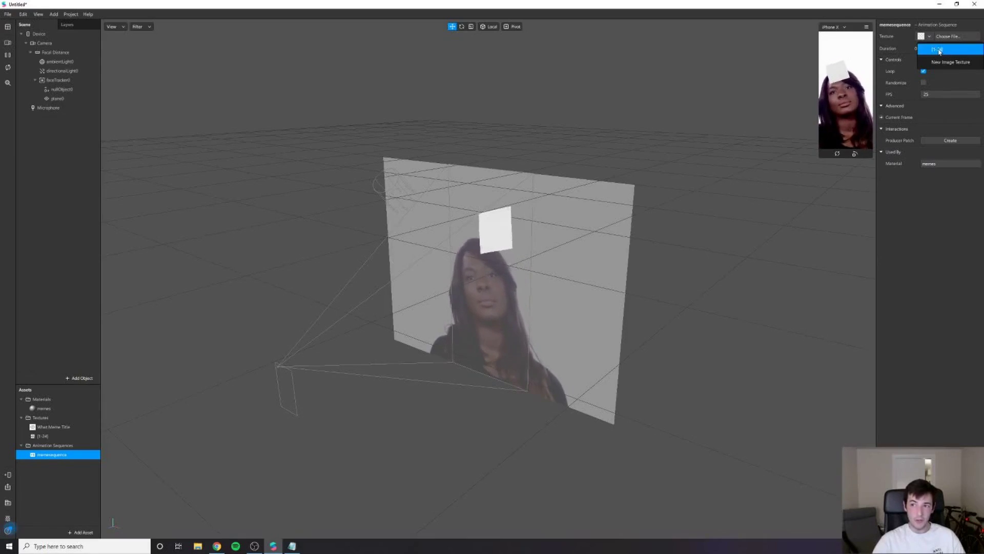
{"action": "left_click", "coordinate": [939, 50]}
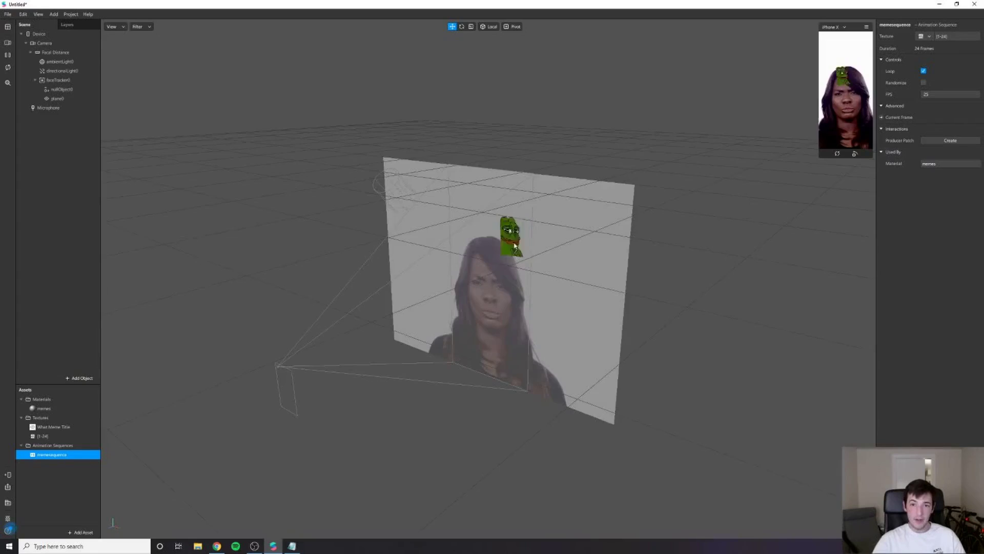
{"action": "scroll", "coordinate": [514, 246], "scroll_direction": "up", "scroll_amount": 5}
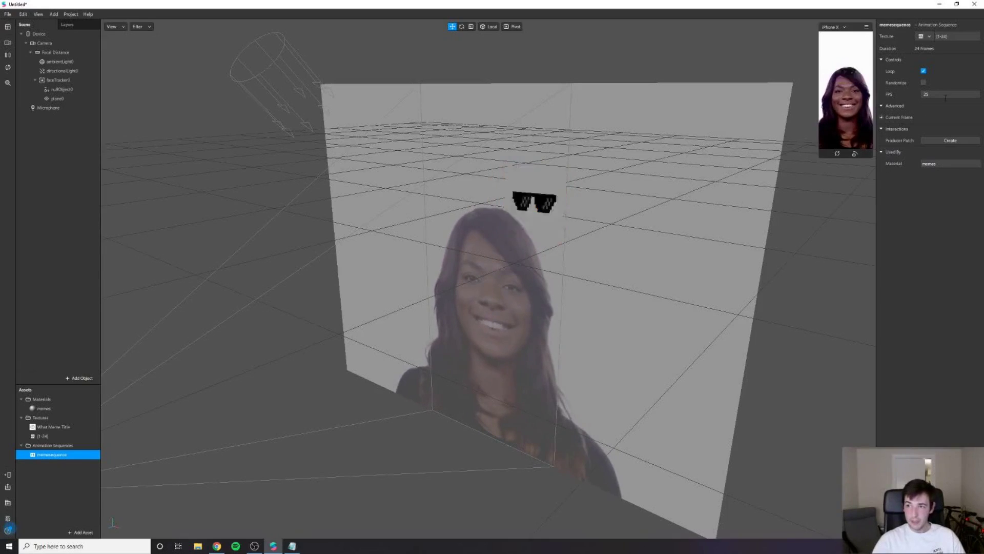
Turn on Randomize for memesequence and set its FPS to 15.
{"action": "left_click", "coordinate": [923, 82]}
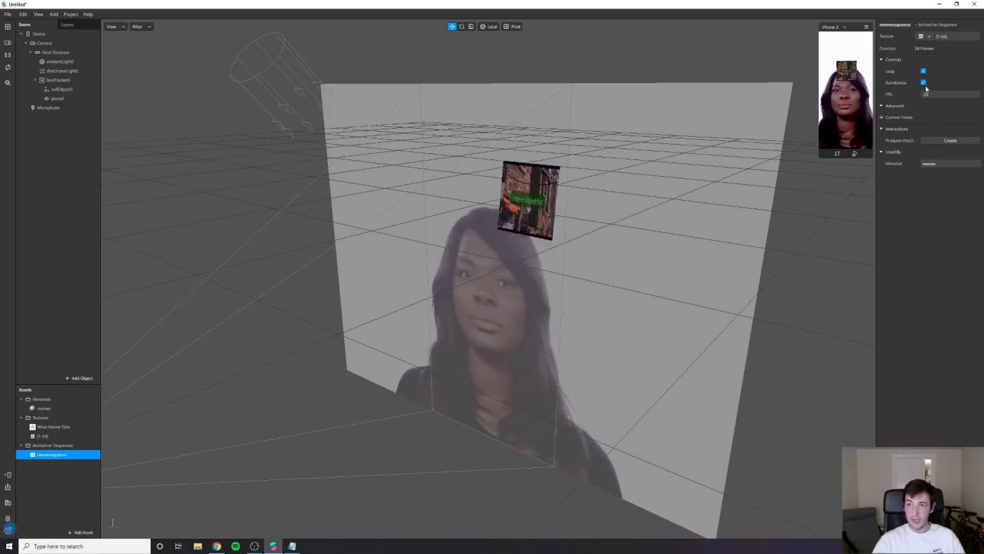
{"action": "type", "text": "5"}
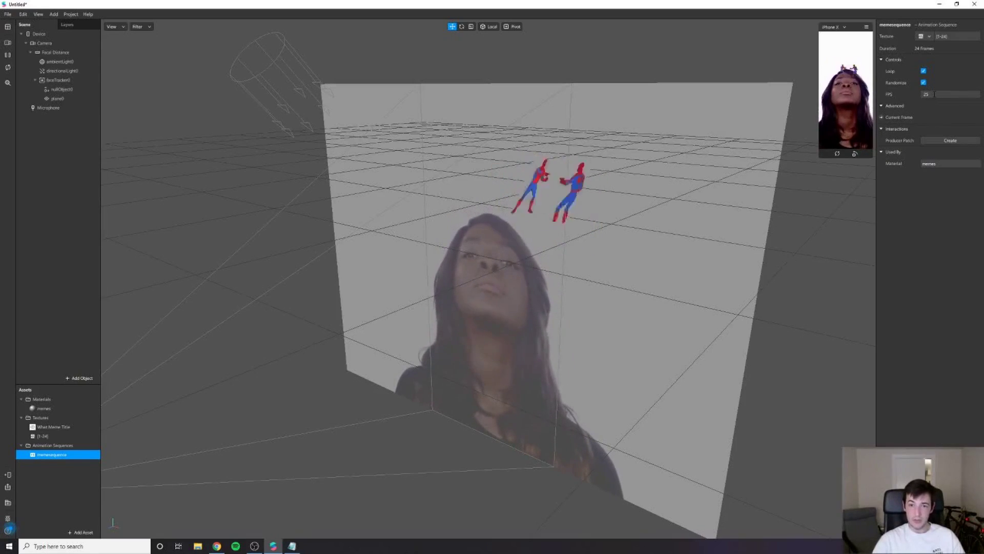
{"action": "double_click", "coordinate": [922, 95]}
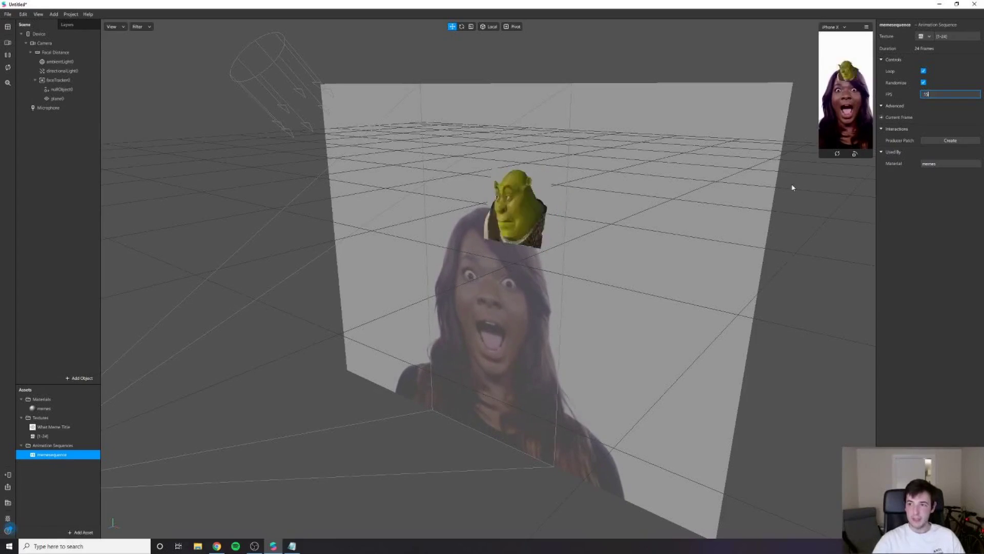
{"action": "key", "text": "Return"}
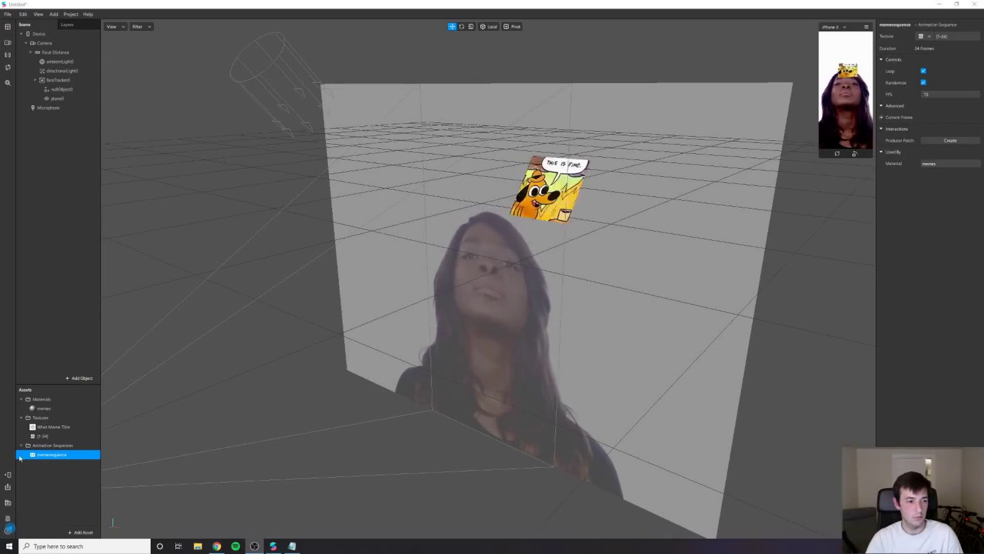
Create a memesequence patch from the asset, then delete it.
{"action": "right_click", "coordinate": [86, 457]}
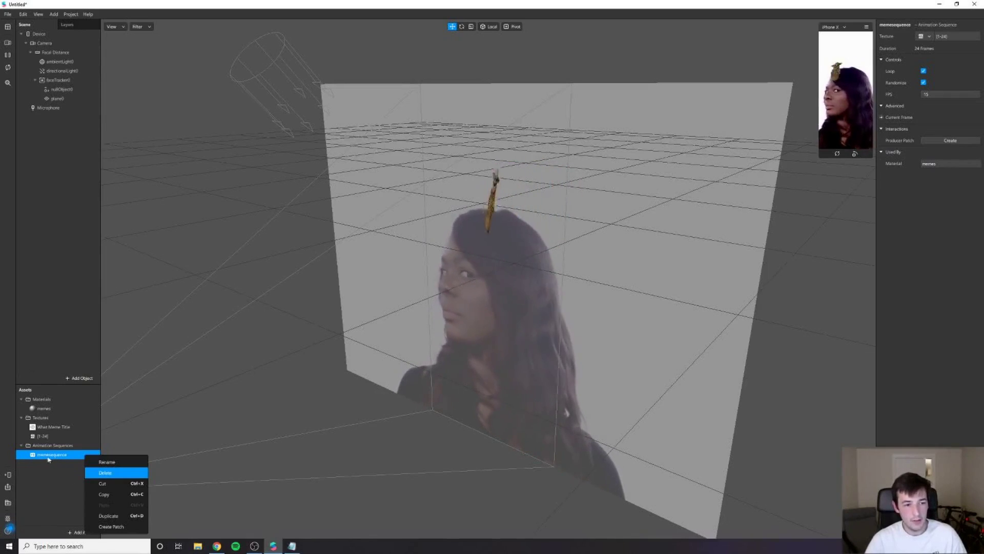
{"action": "left_click", "coordinate": [123, 527]}
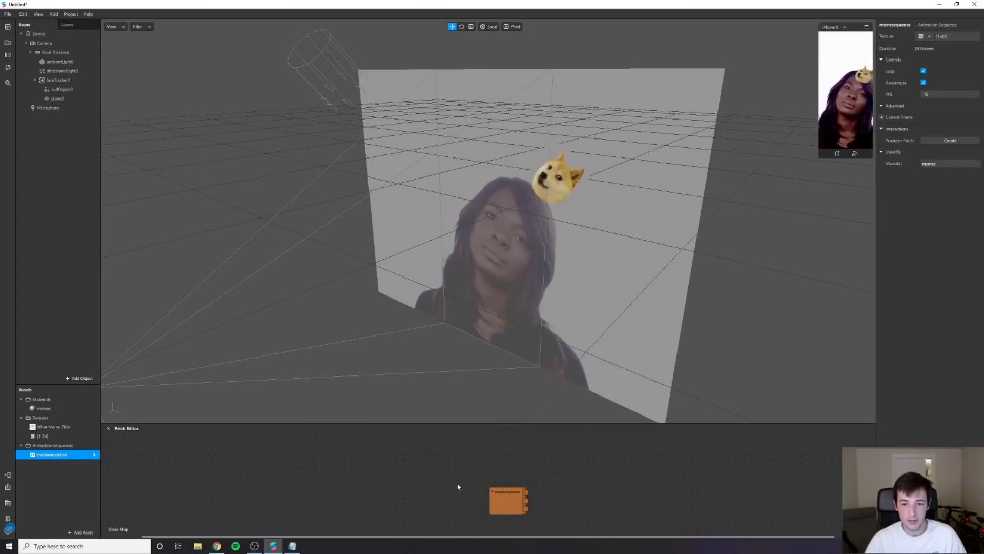
{"action": "left_click", "coordinate": [514, 509]}
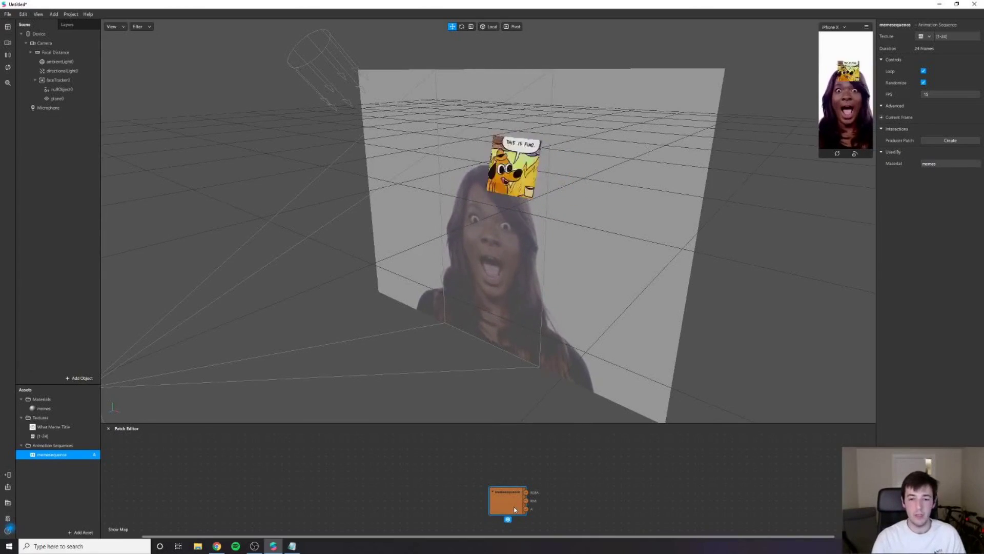
{"action": "key", "text": "Delete"}
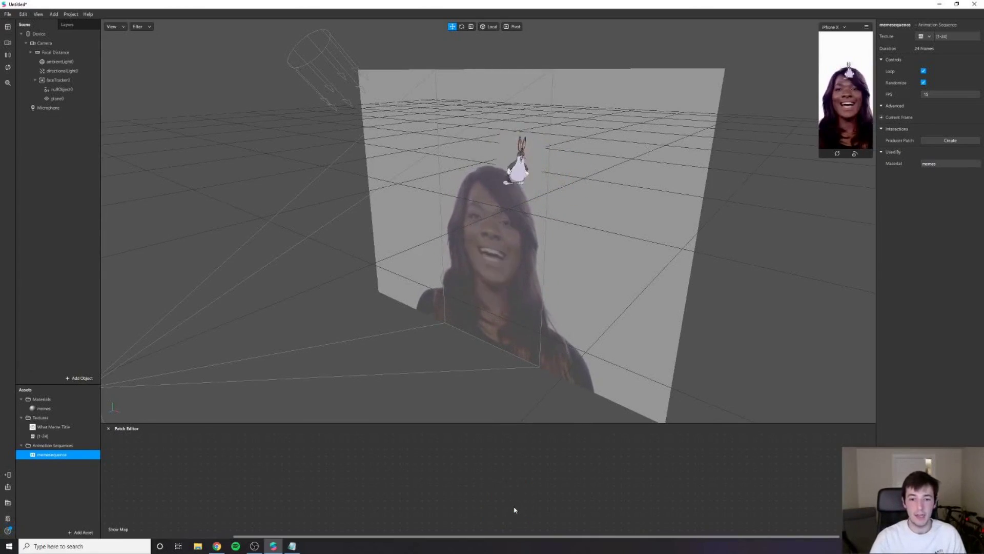
Add Runtime, Offset and Less Than patches to the Patch Editor.
{"action": "double_click", "coordinate": [229, 461]}
{"action": "left_click", "coordinate": [198, 474]}
{"action": "double_click", "coordinate": [233, 476]}
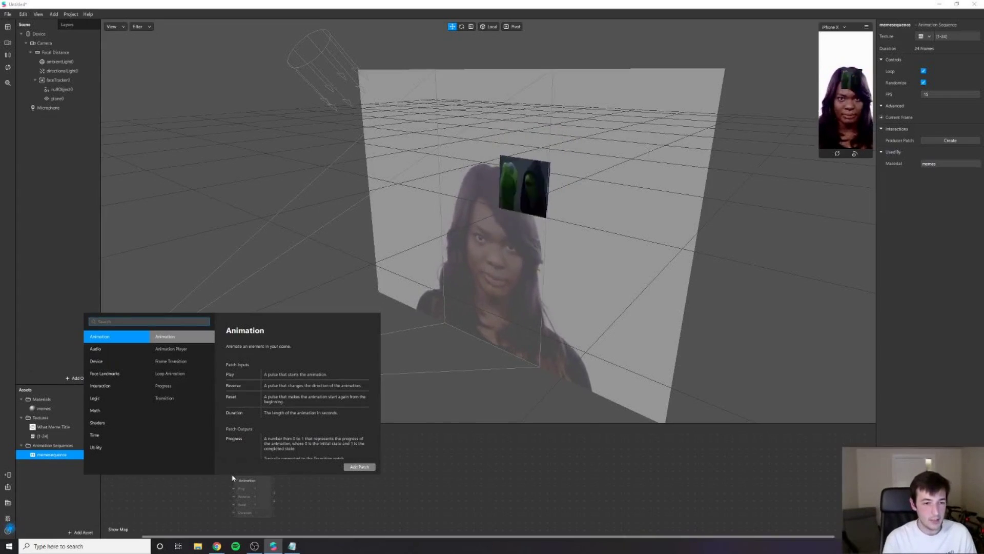
{"action": "type", "text": "Runtime"}
{"action": "key", "text": "Return"}
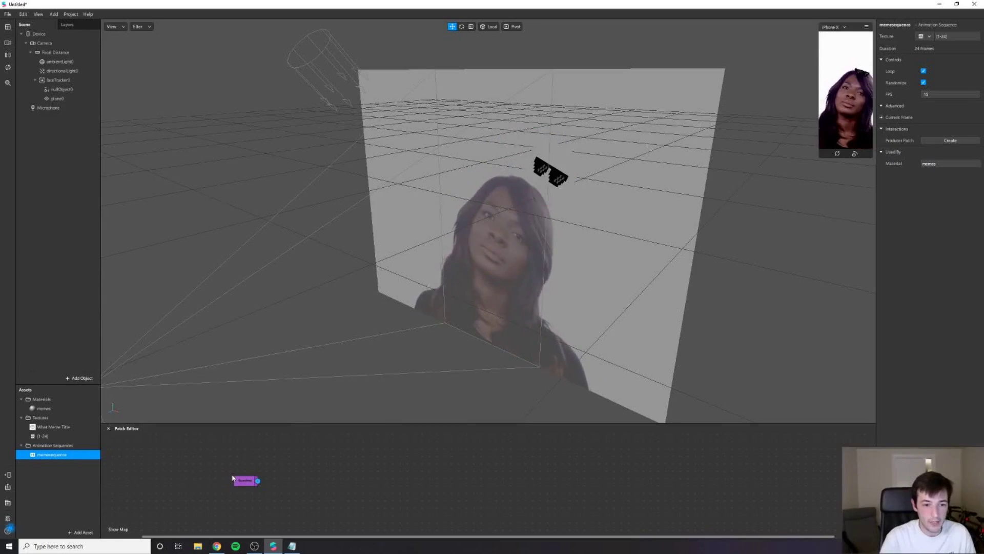
{"action": "double_click", "coordinate": [290, 482]}
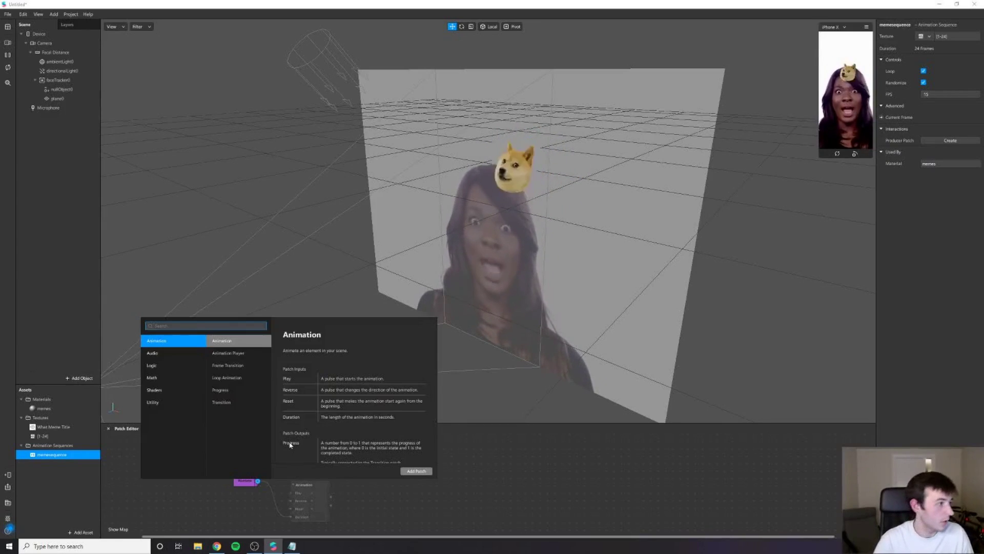
{"action": "type", "text": "offset"}
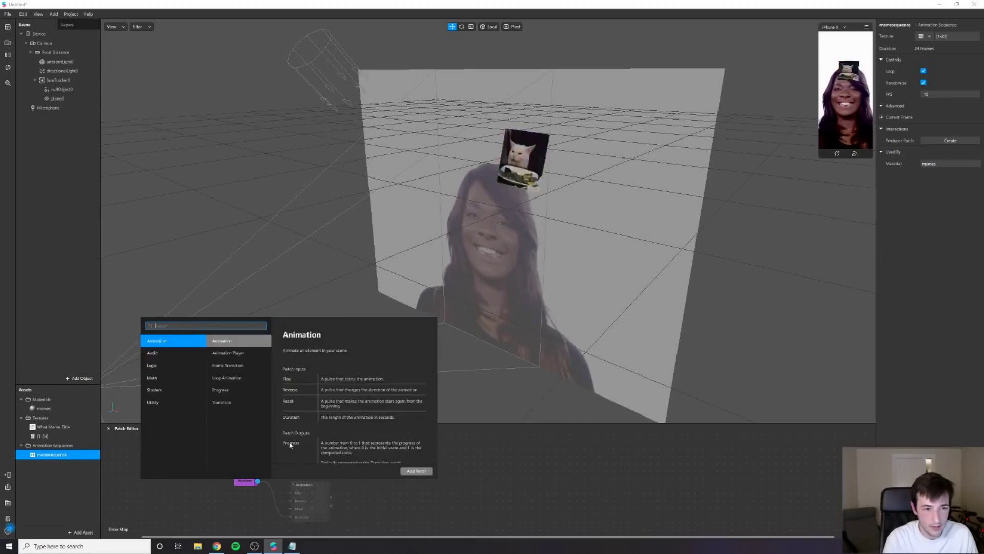
{"action": "key", "text": "Return"}
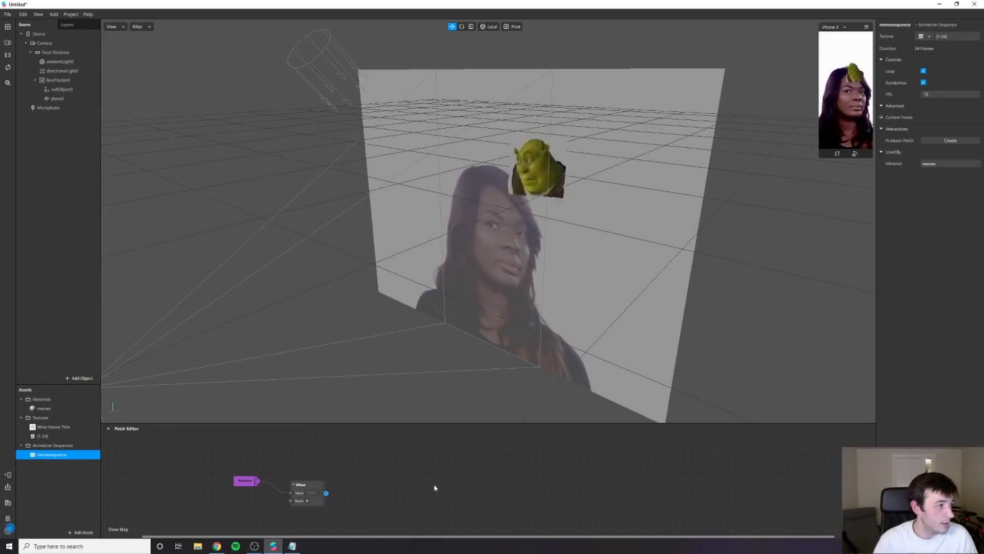
{"action": "double_click", "coordinate": [394, 490]}
{"action": "type", "text": "less t"}
{"action": "key", "text": "Return"}
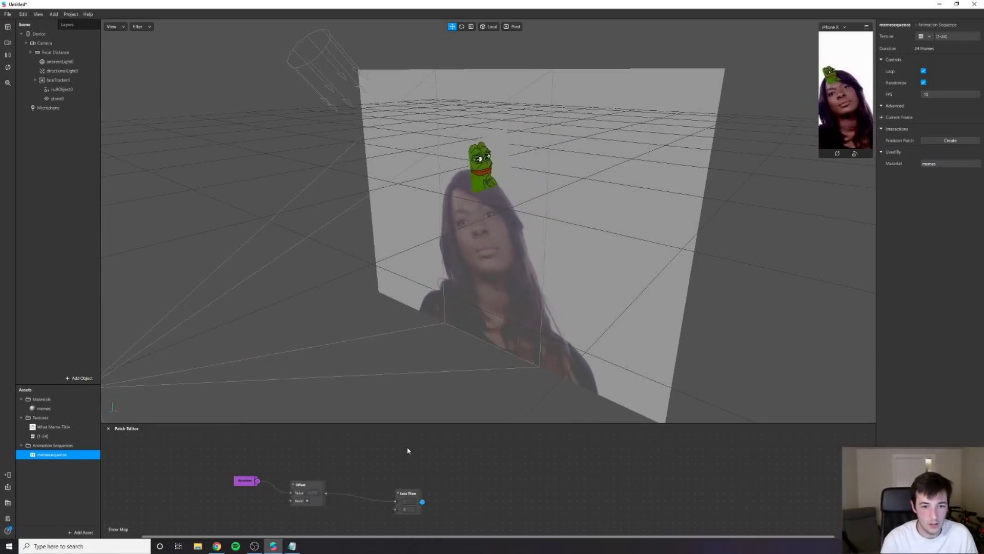
Add Loop Animation, Random and Floor patches after Less Than.
{"action": "double_click", "coordinate": [453, 483]}
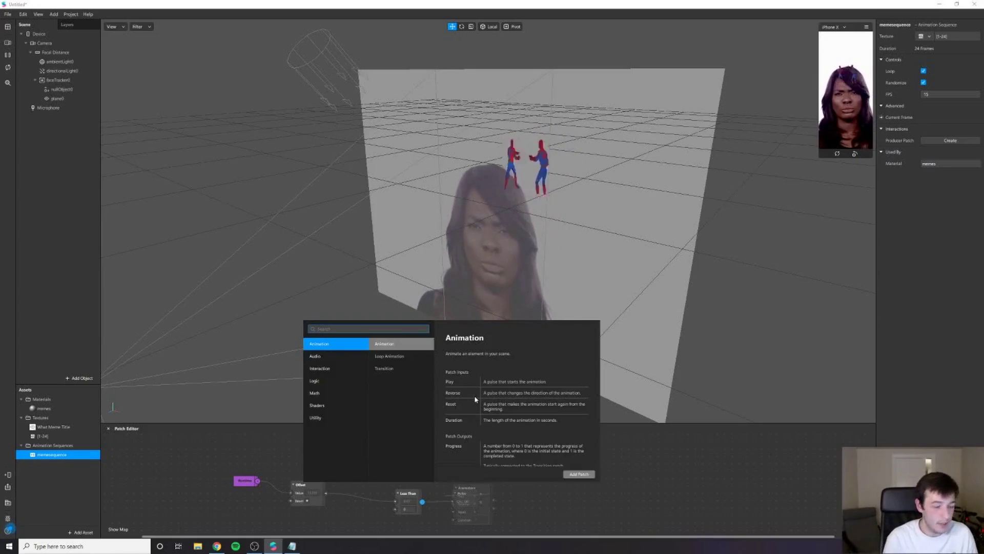
{"action": "type", "text": "loop an"}
{"action": "key", "text": "Return"}
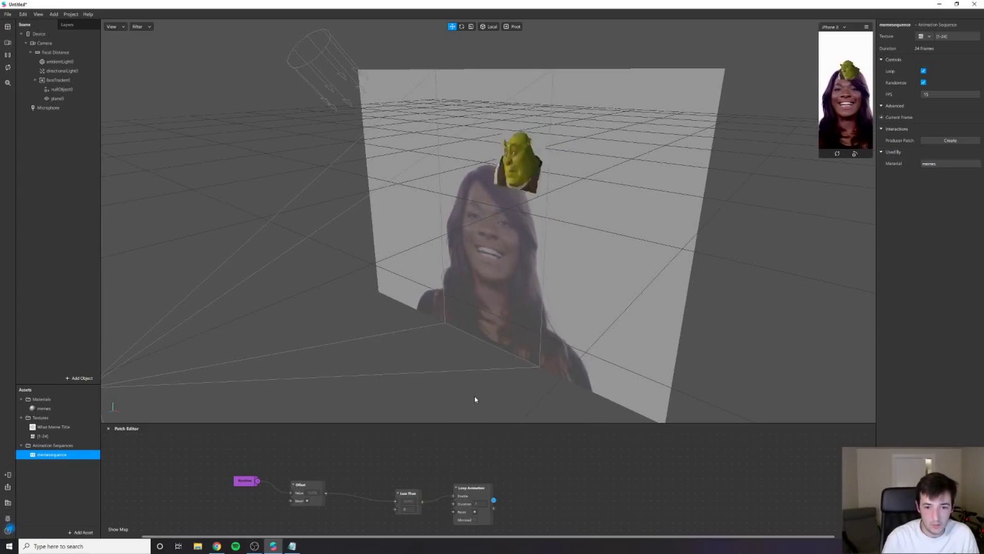
{"action": "double_click", "coordinate": [539, 487]}
{"action": "type", "text": "random"}
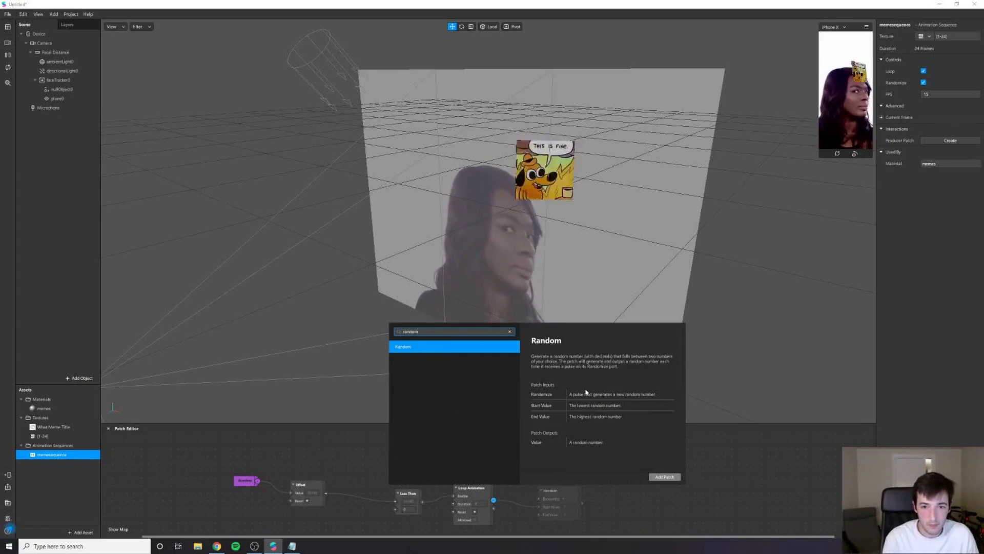
{"action": "key", "text": "Return"}
{"action": "double_click", "coordinate": [627, 485]}
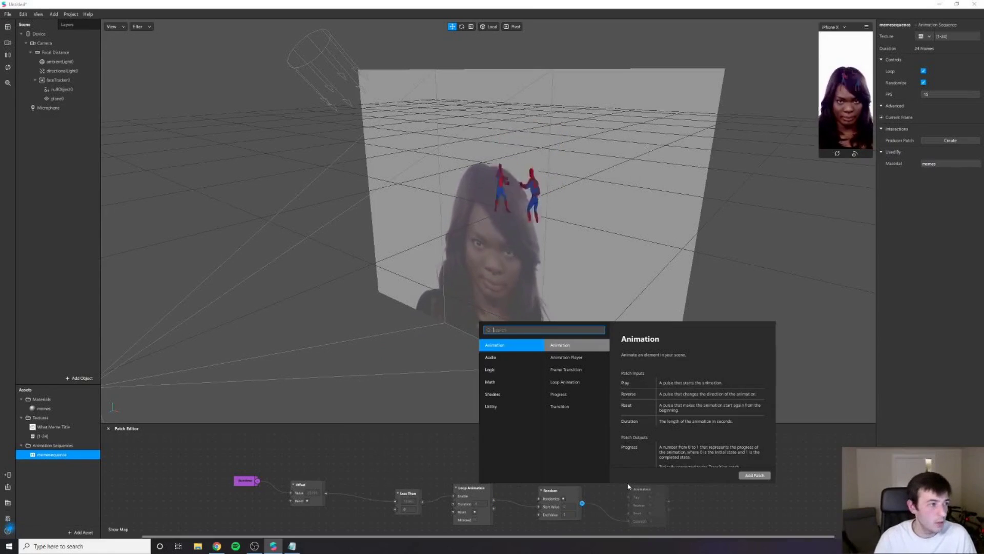
{"action": "type", "text": "floor"}
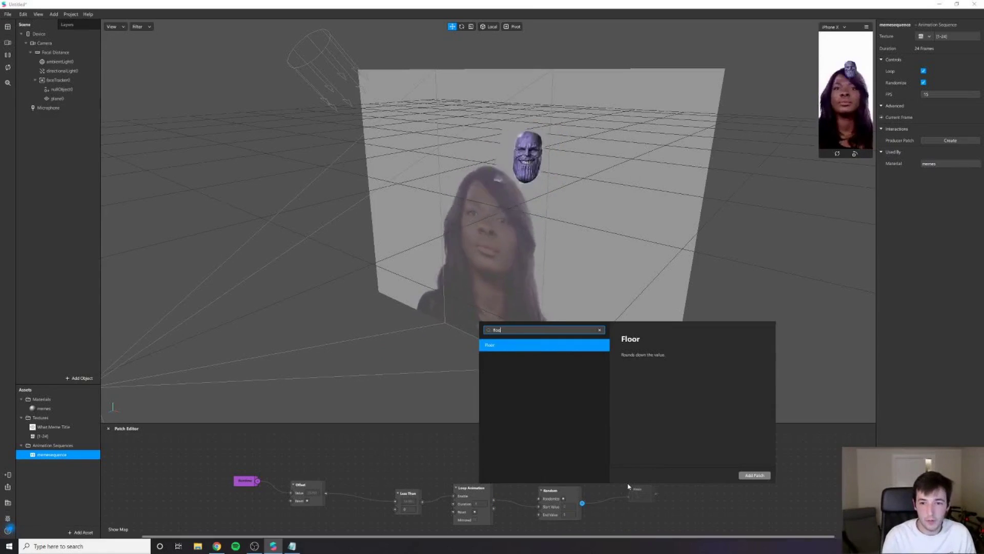
{"action": "key", "text": "Return"}
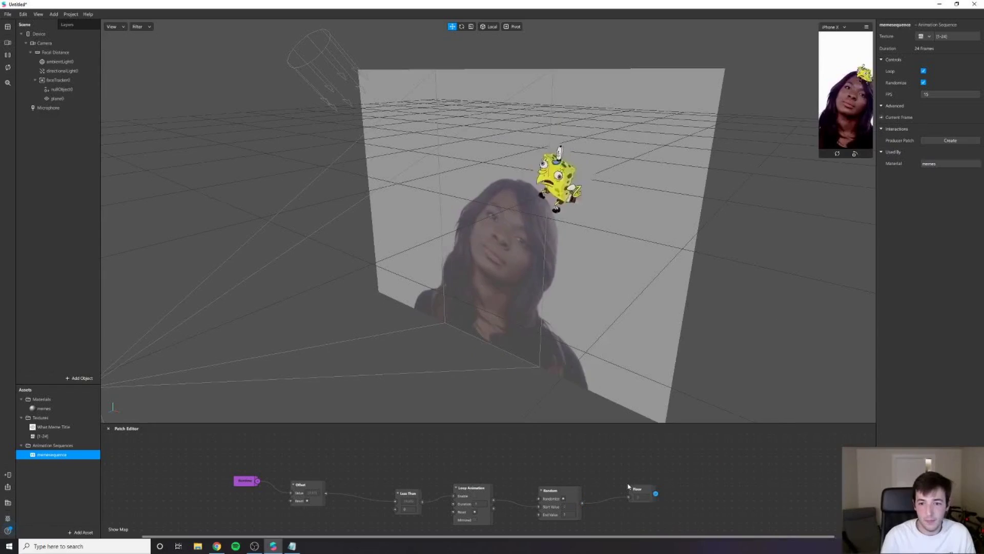
Create a memesequence Current Frame patch and place it after the Floor patch.
{"action": "left_click", "coordinate": [881, 117]}
{"action": "left_click_drag", "start_coordinate": [509, 492], "coordinate": [680, 491]}
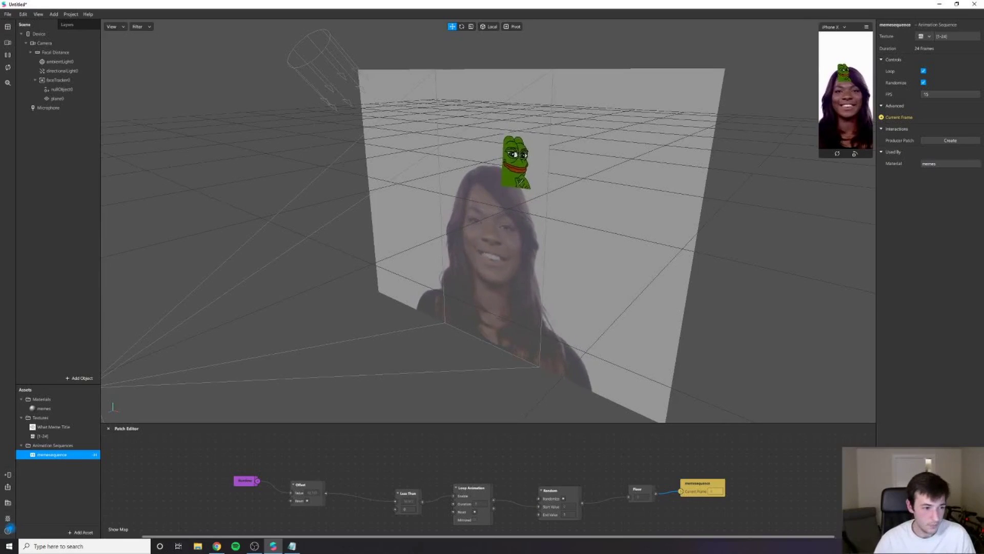
{"action": "scroll", "coordinate": [681, 492], "scroll_direction": "down", "scroll_amount": 1}
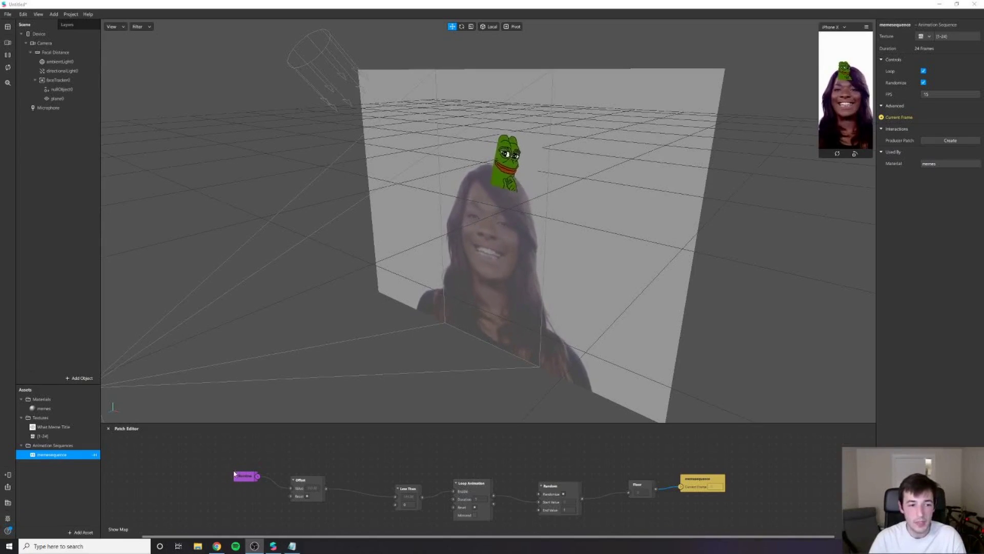
Set the Less Than patch's value to 4 and adjust Loop Animation's Duration.
{"action": "scroll", "coordinate": [256, 479], "scroll_direction": "down", "scroll_amount": 1}
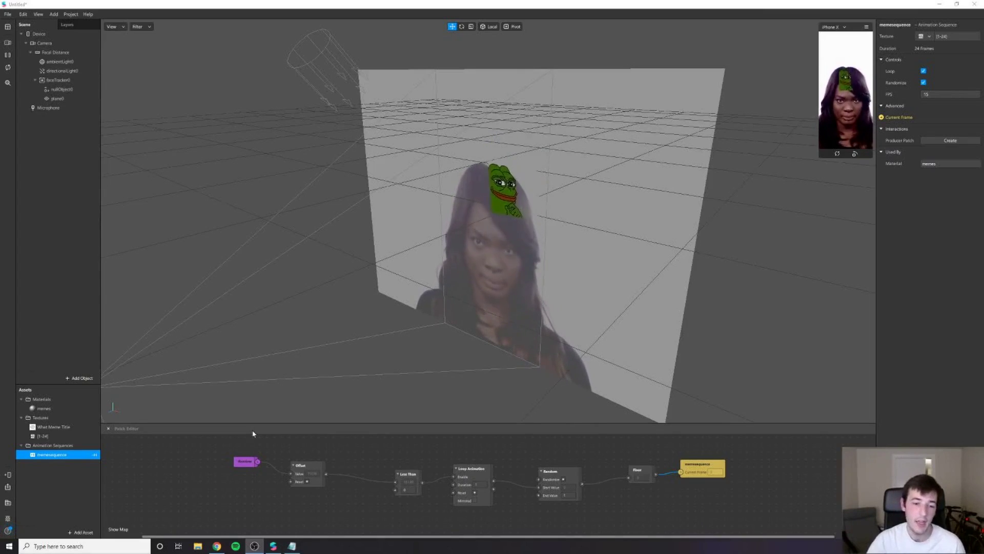
{"action": "scroll", "coordinate": [282, 473], "scroll_direction": "up", "scroll_amount": 1}
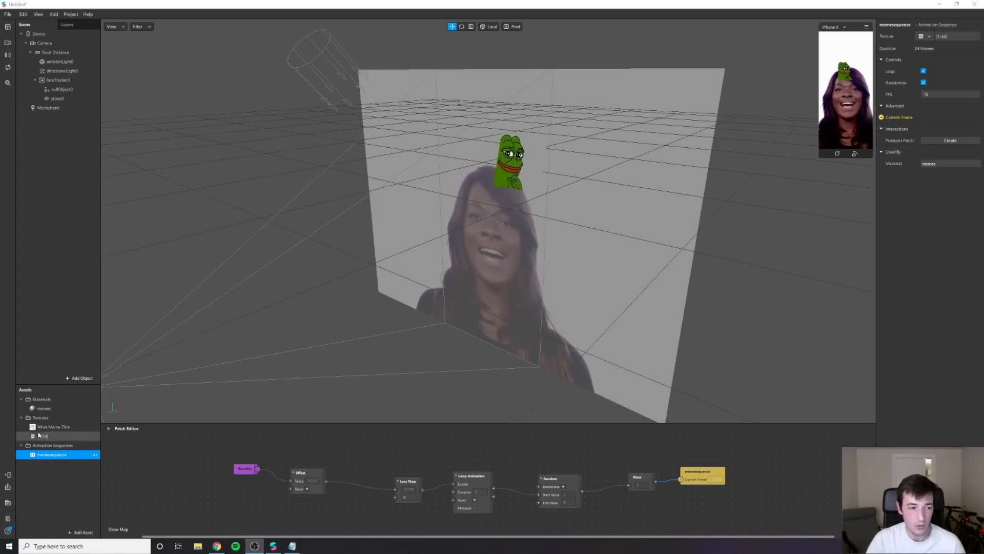
{"action": "left_click", "coordinate": [407, 484]}
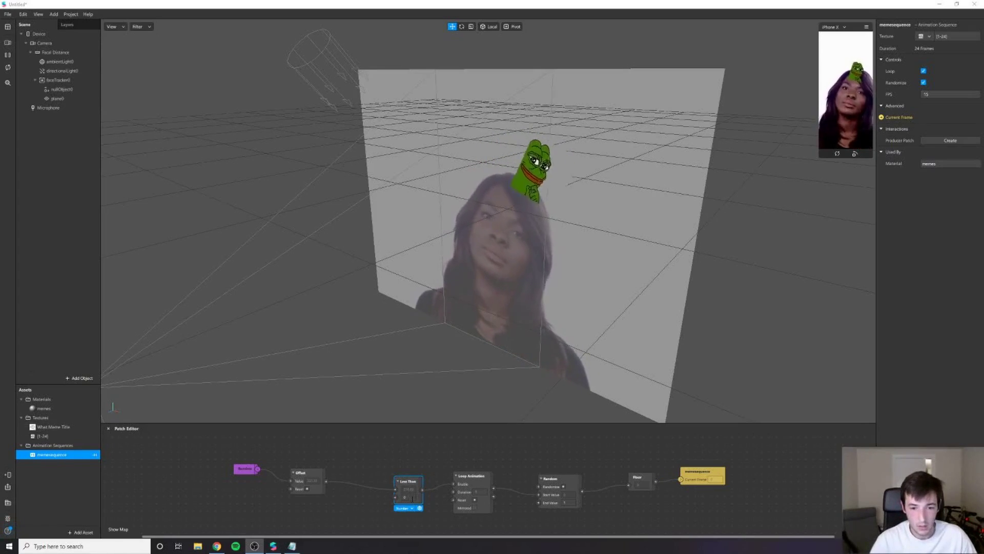
{"action": "left_click", "coordinate": [406, 497]}
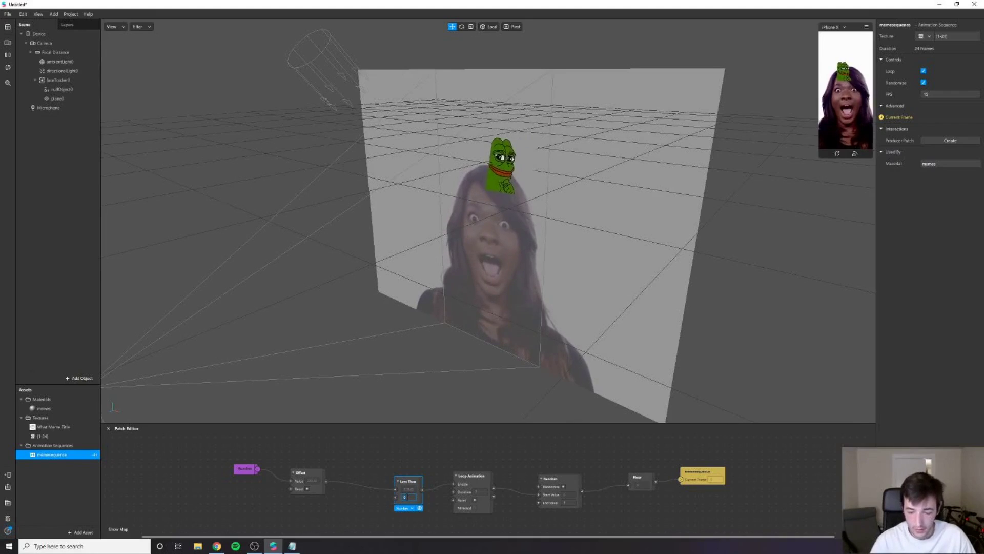
{"action": "type", "text": "4"}
{"action": "left_click", "coordinate": [413, 448]}
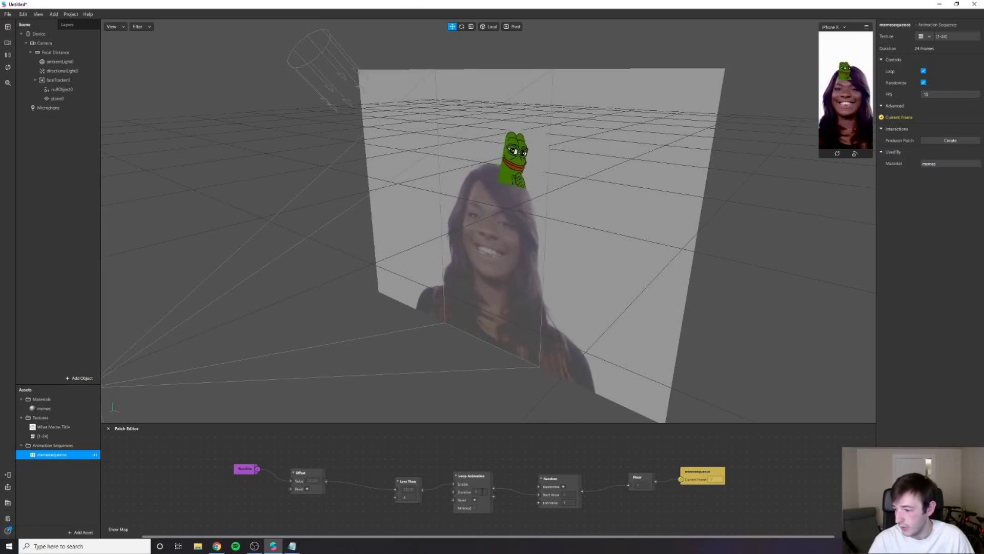
{"action": "left_click", "coordinate": [471, 492]}
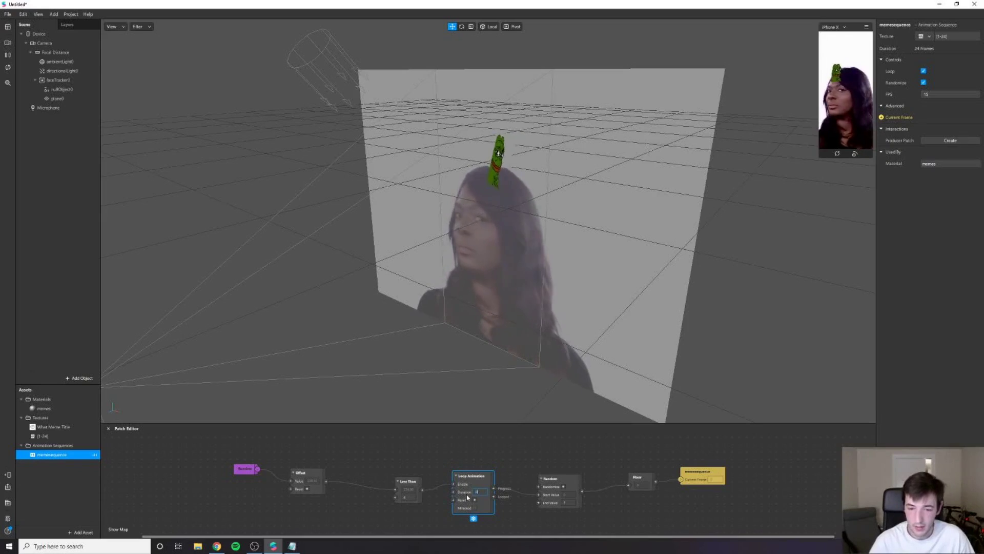
{"action": "left_click", "coordinate": [506, 455]}
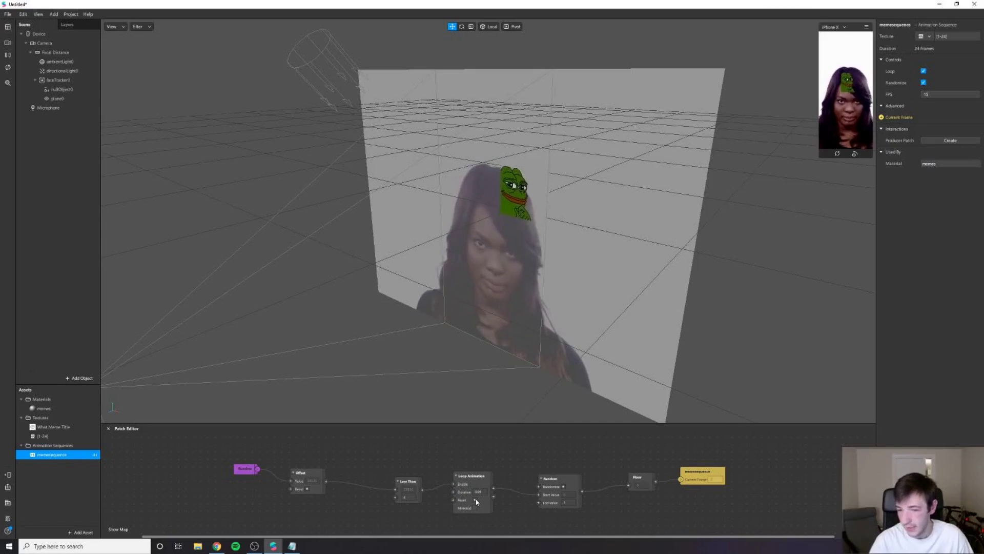
Set the Random patch's End Value to 24.
{"action": "left_click", "coordinate": [564, 500]}
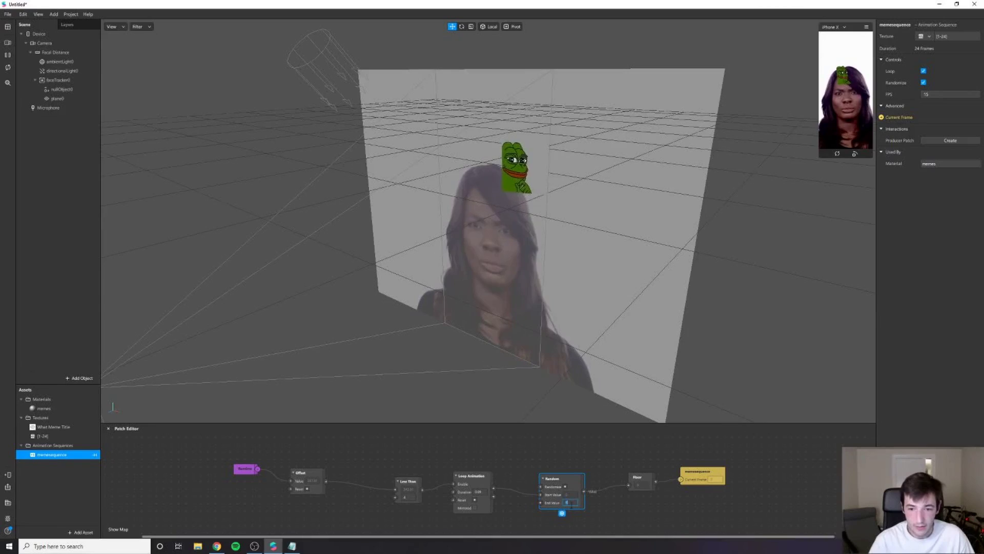
{"action": "left_click", "coordinate": [630, 444]}
{"action": "left_click", "coordinate": [570, 496]}
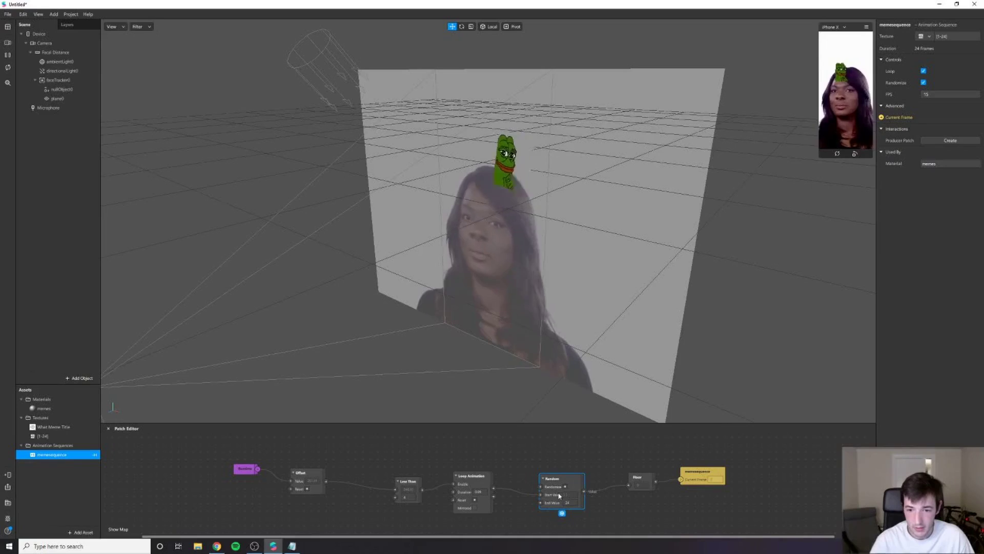
{"action": "right_click", "coordinate": [569, 498]}
{"action": "left_click", "coordinate": [563, 494]}
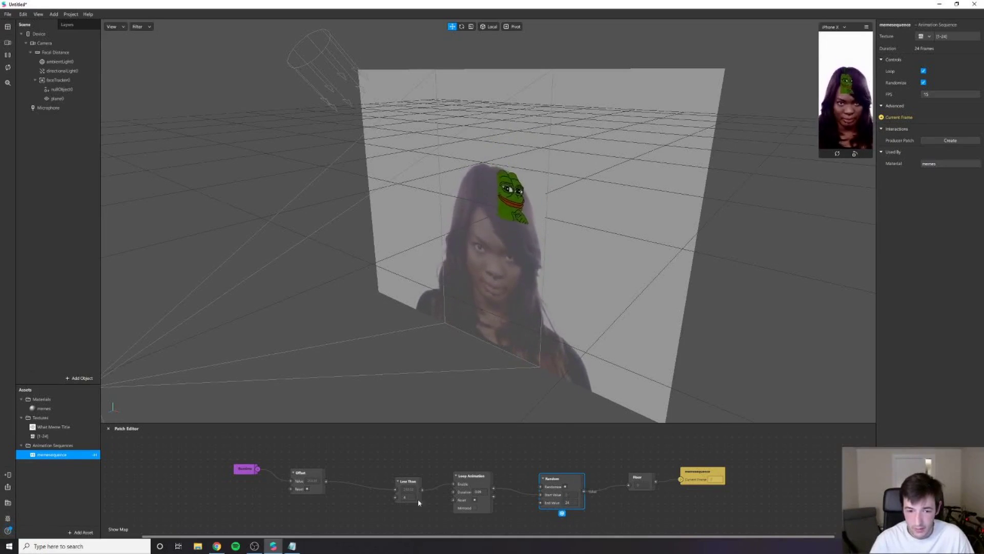
{"action": "left_click", "coordinate": [254, 545]}
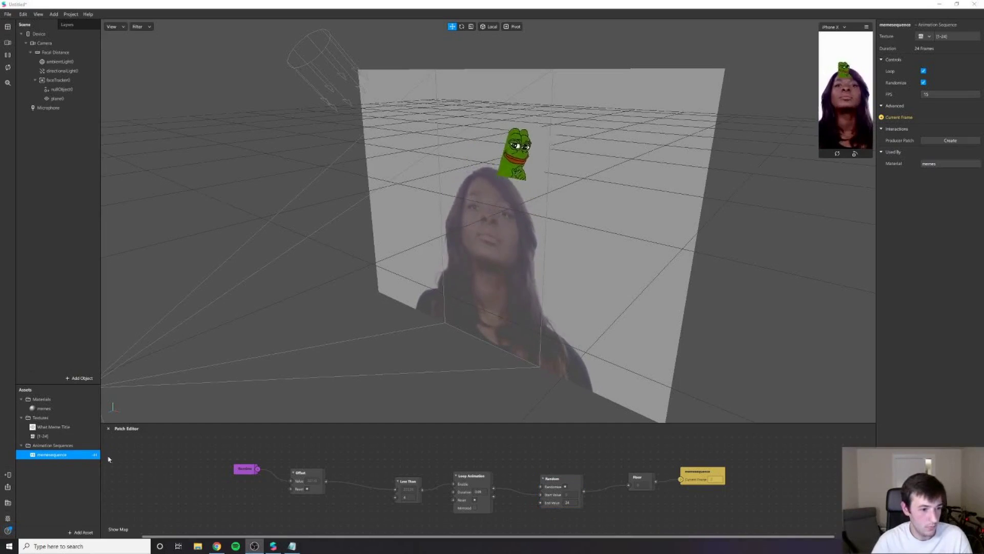
Wire Loop Animation's Looped output into Random's Randomize, with Start Value 1.
{"action": "left_click", "coordinate": [515, 492]}
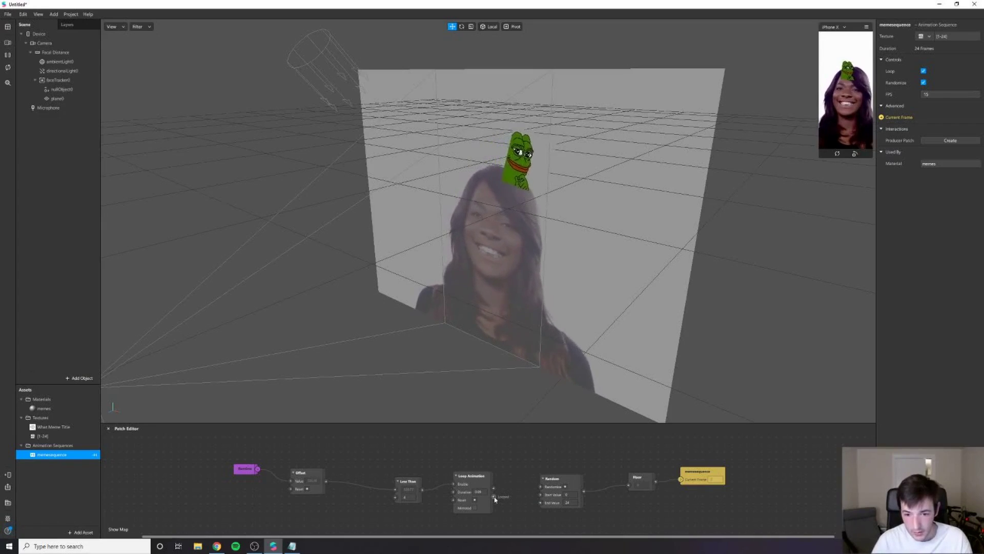
{"action": "left_click_drag", "start_coordinate": [493, 496], "coordinate": [541, 487]}
{"action": "left_click", "coordinate": [567, 495]}
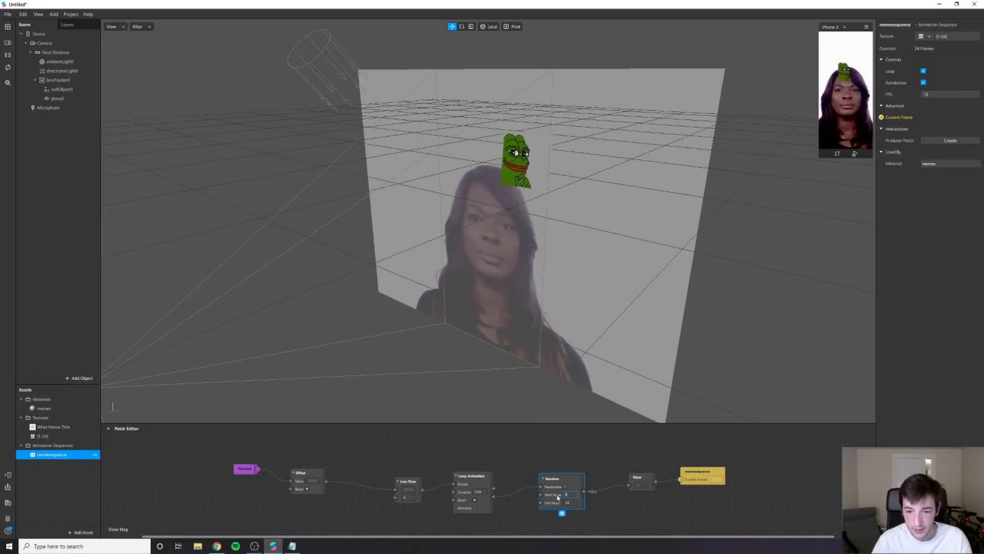
{"action": "left_click", "coordinate": [588, 463]}
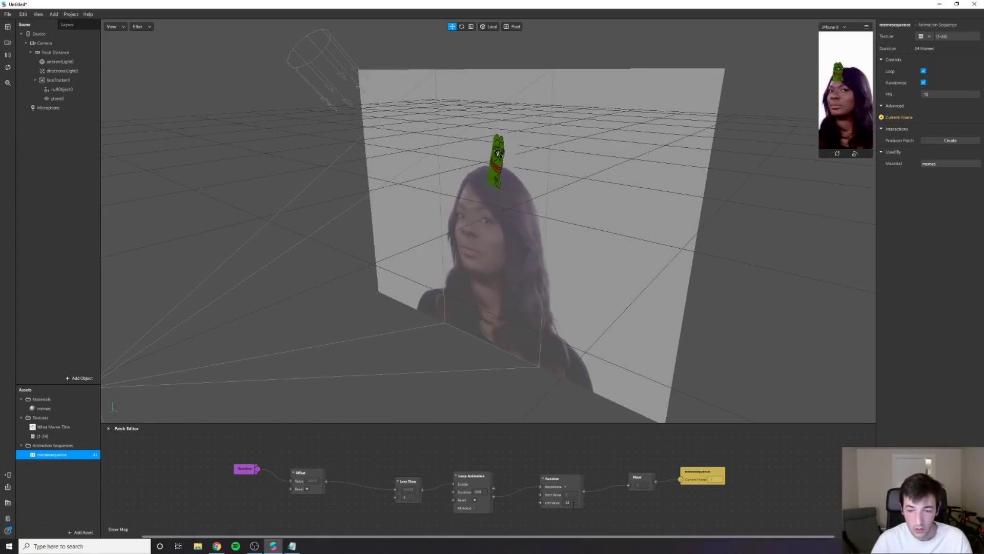
{"action": "scroll", "coordinate": [651, 497], "scroll_direction": "down", "scroll_amount": 1}
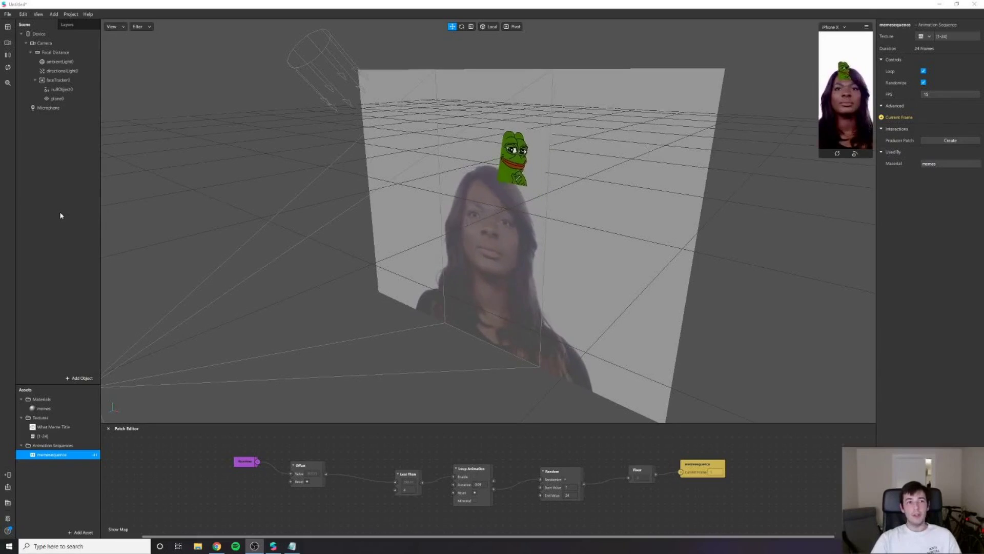
Add Camera and plane0 Visible patches, then wire Video Recording into plane0's Visible input.
{"action": "left_click", "coordinate": [51, 44]}
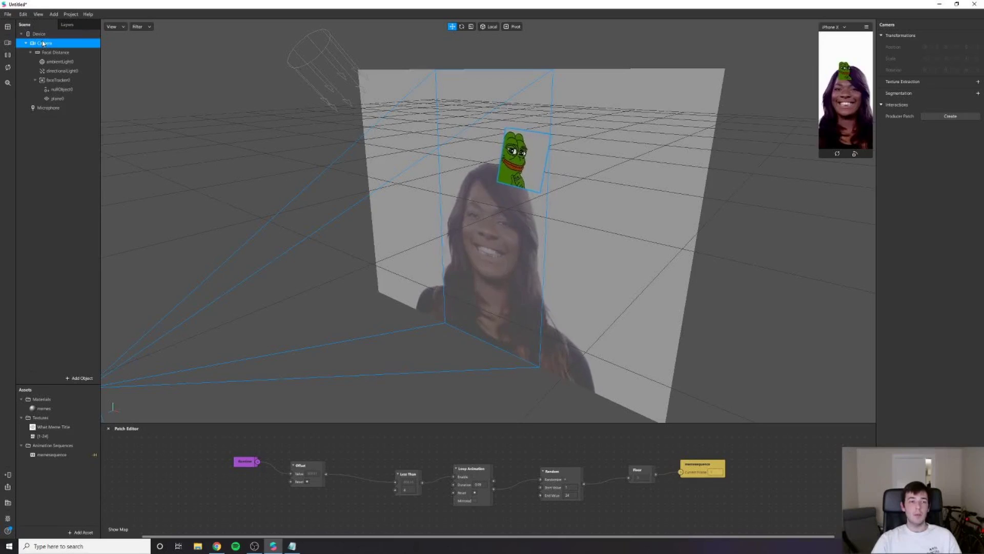
{"action": "left_click_drag", "start_coordinate": [44, 45], "coordinate": [155, 483]}
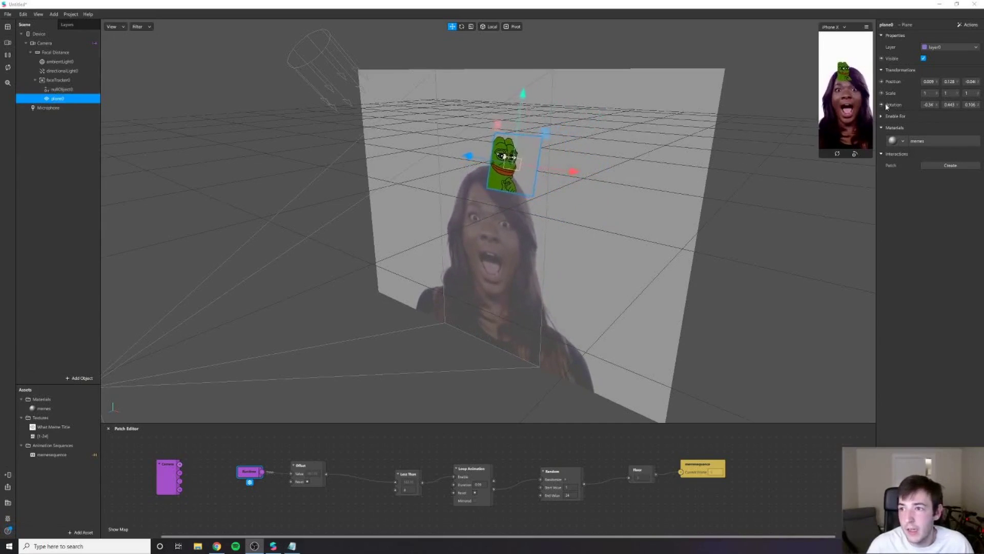
{"action": "left_click", "coordinate": [881, 58]}
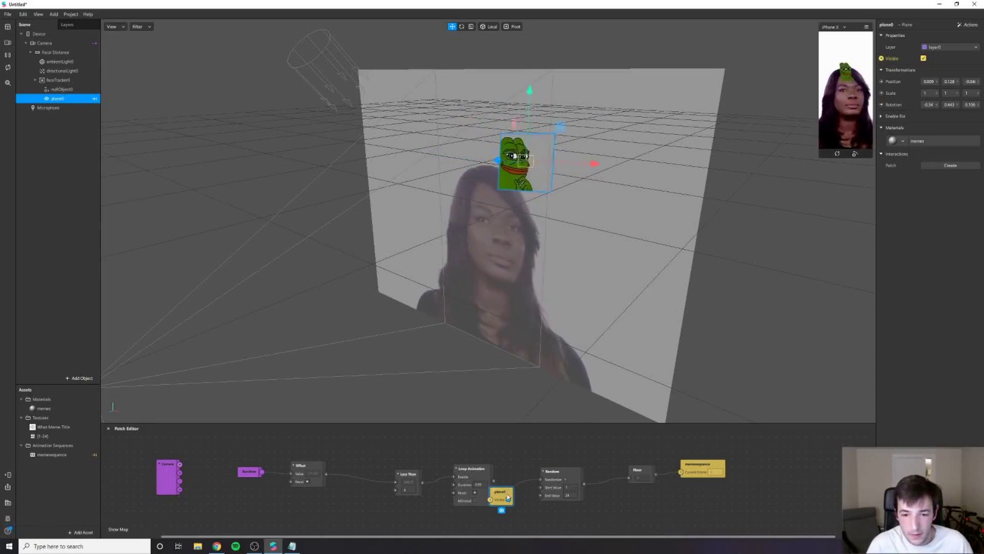
{"action": "left_click_drag", "start_coordinate": [225, 452], "coordinate": [218, 443]}
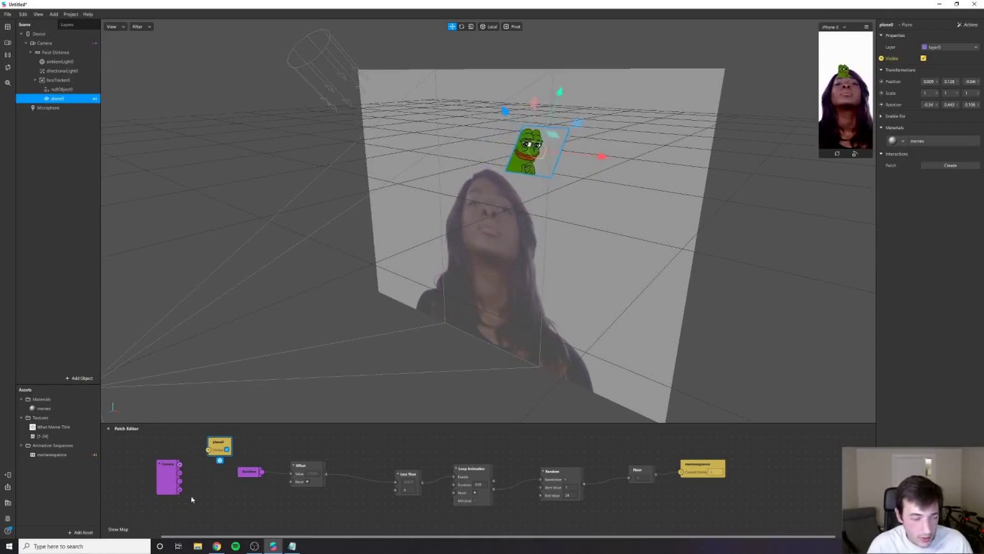
{"action": "left_click_drag", "start_coordinate": [169, 477], "coordinate": [124, 468]}
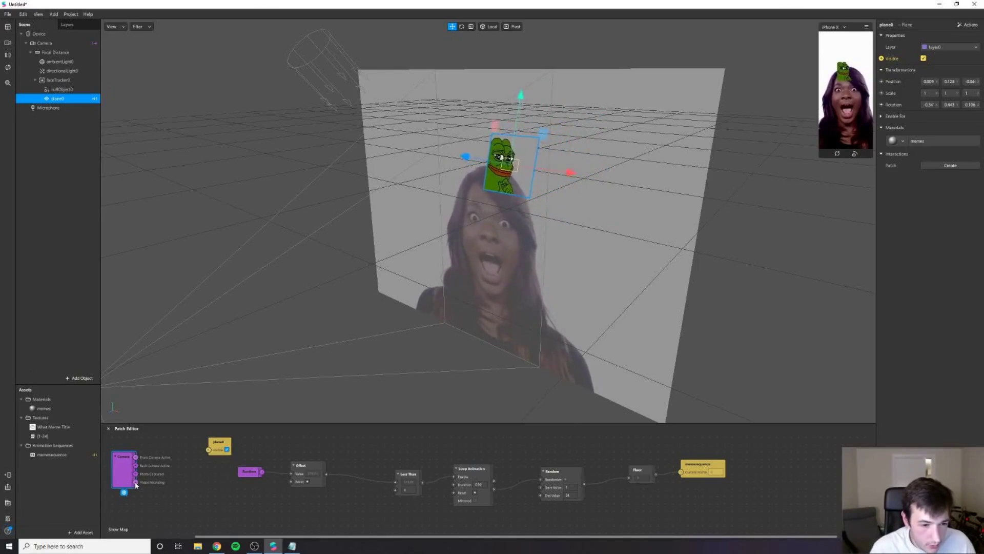
{"action": "left_click_drag", "start_coordinate": [135, 481], "coordinate": [208, 450]}
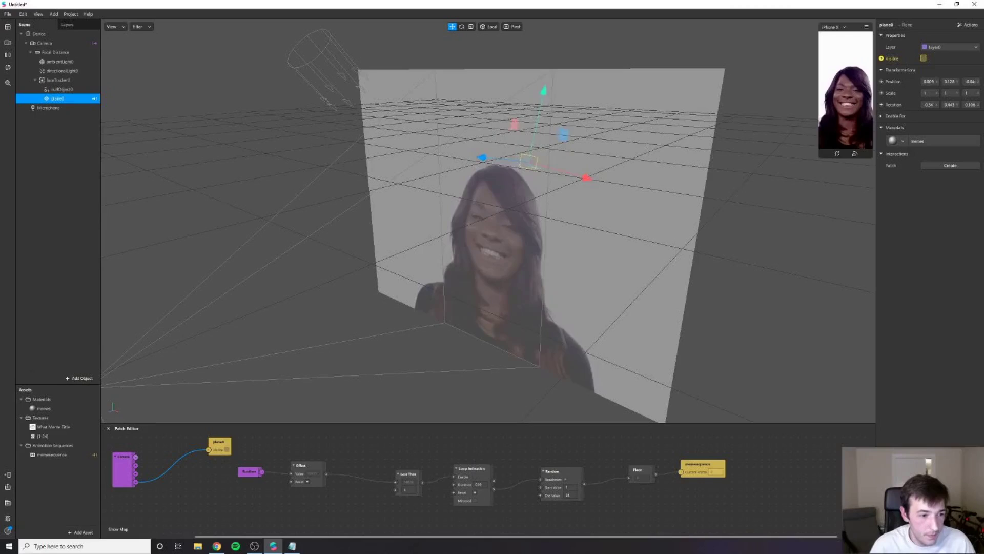
Route Video Recording through a Pulse into Offset Reset, placing the Pulse above plane0.
{"action": "left_click_drag", "start_coordinate": [226, 512], "coordinate": [290, 513]}
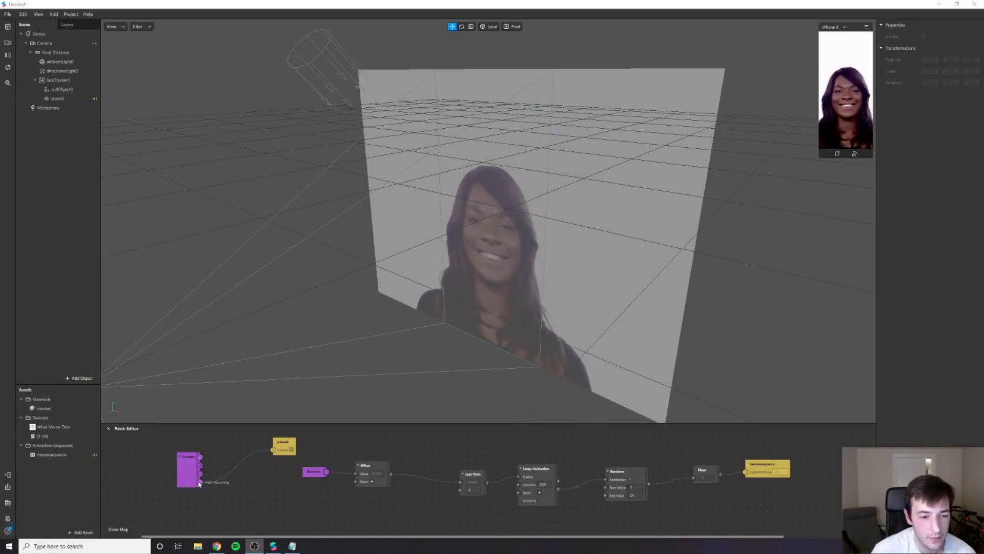
{"action": "left_click_drag", "start_coordinate": [200, 483], "coordinate": [356, 484]}
{"action": "left_click_drag", "start_coordinate": [239, 456], "coordinate": [219, 437]}
{"action": "scroll", "coordinate": [225, 451], "scroll_direction": "up", "scroll_amount": 3}
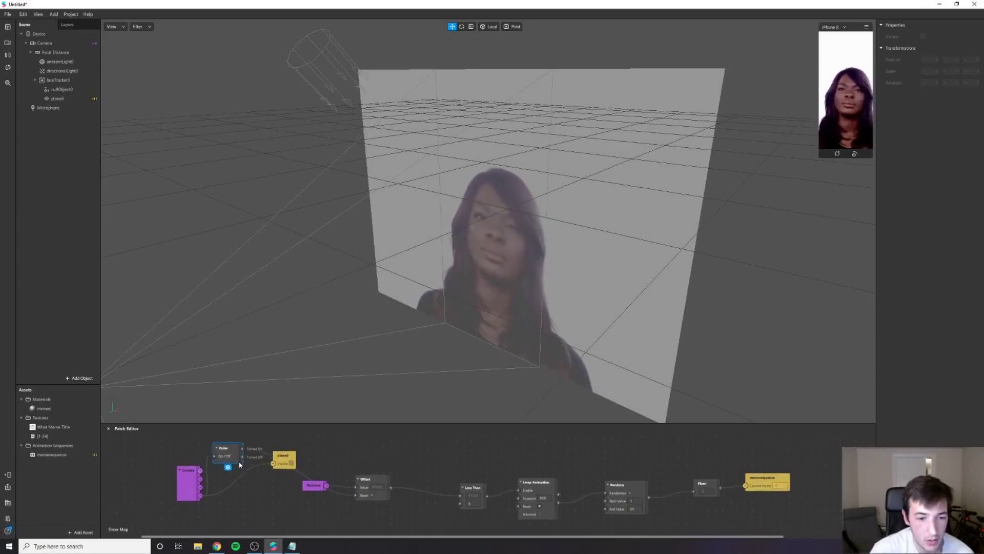
{"action": "left_click_drag", "start_coordinate": [228, 464], "coordinate": [255, 441]}
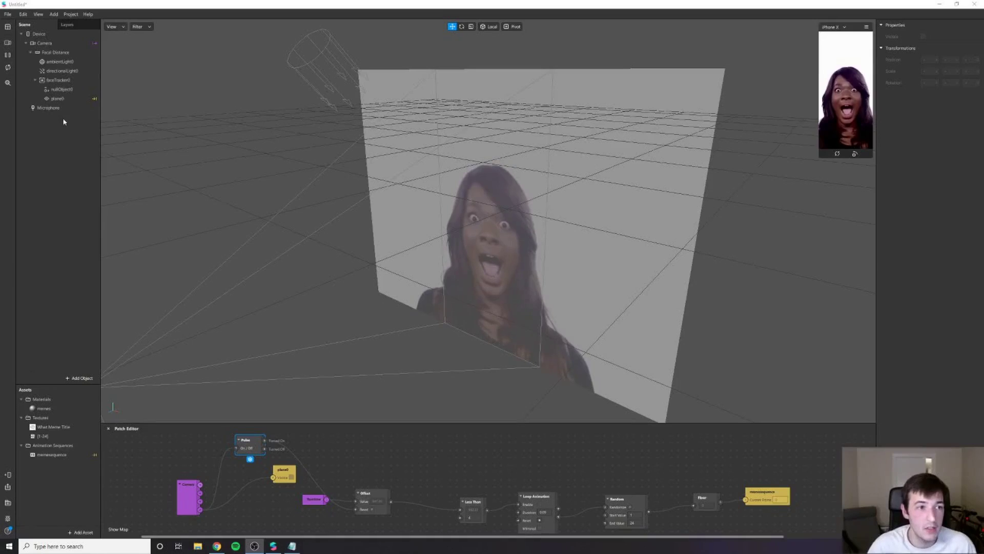
Add a new plane, plane1, under faceTracker0.
{"action": "right_click", "coordinate": [65, 81]}
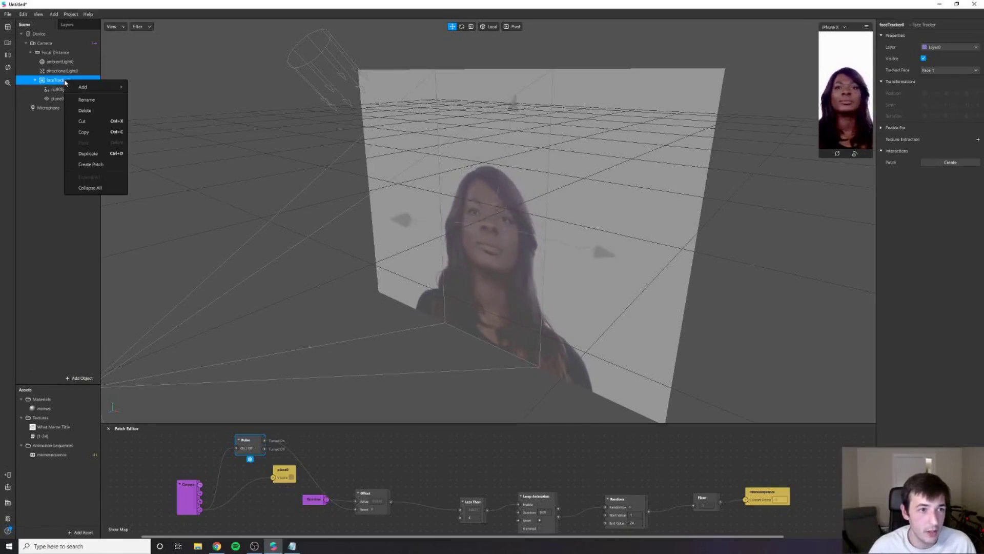
{"action": "mouse_move", "coordinate": [88, 87]}
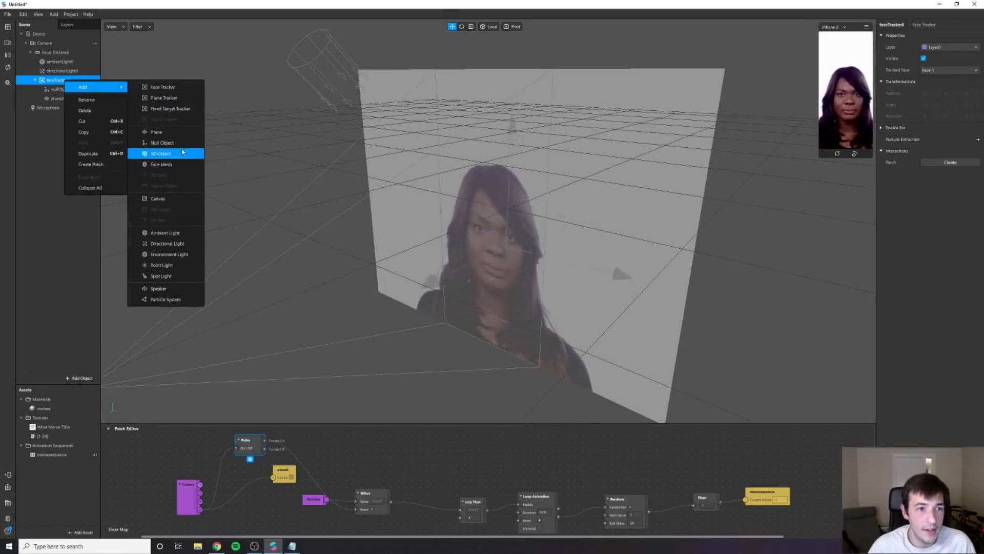
{"action": "left_click", "coordinate": [155, 132]}
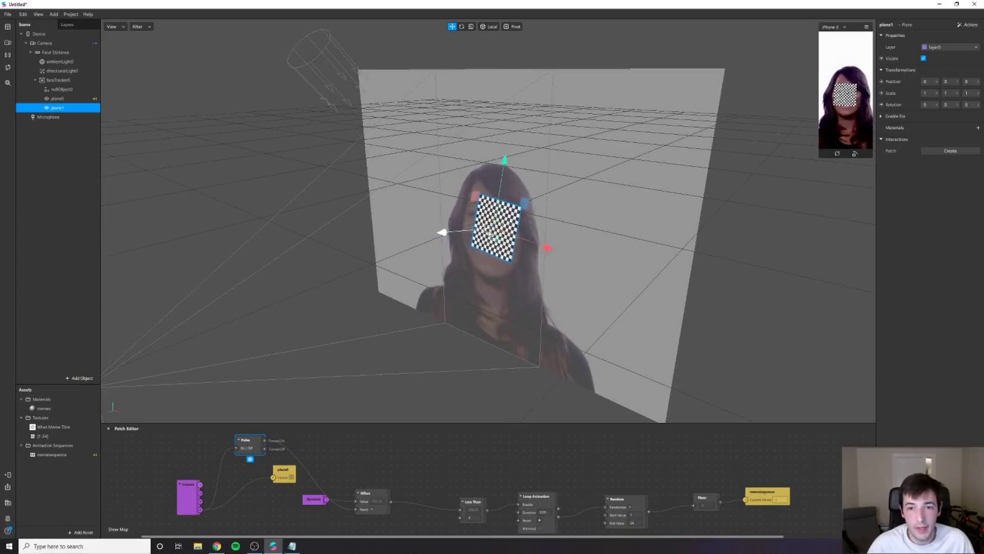
Pause the preview facing forward and move plane1 above the head.
{"action": "left_click", "coordinate": [8, 55]}
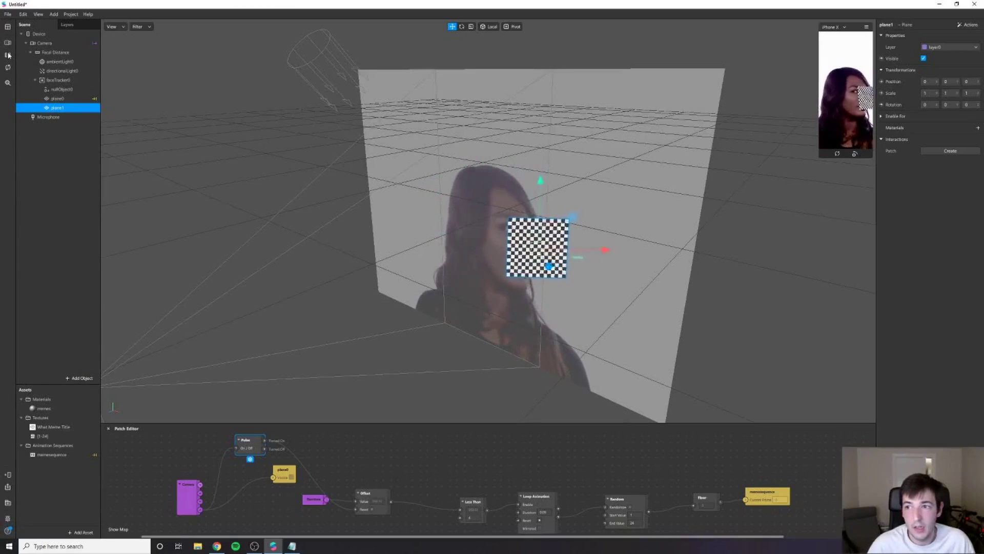
{"action": "left_click", "coordinate": [7, 55]}
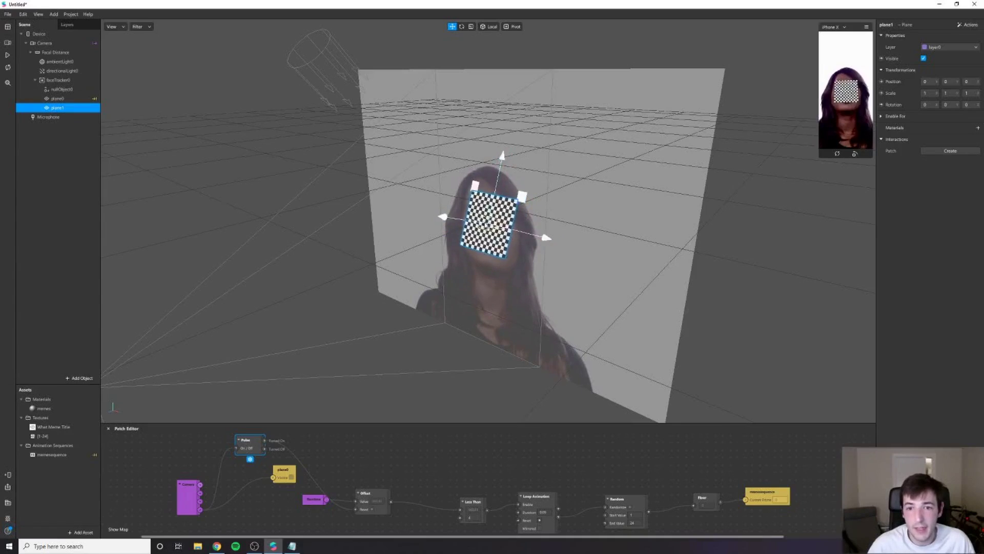
{"action": "left_click_drag", "start_coordinate": [487, 223], "coordinate": [505, 165]}
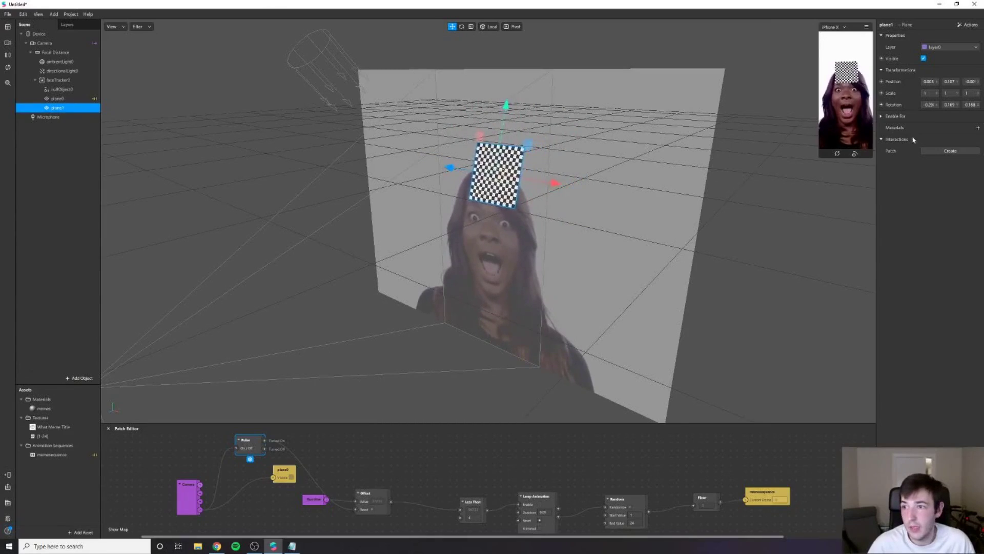
Give plane1 its own newly created material instead of the memes material.
{"action": "left_click", "coordinate": [979, 128]}
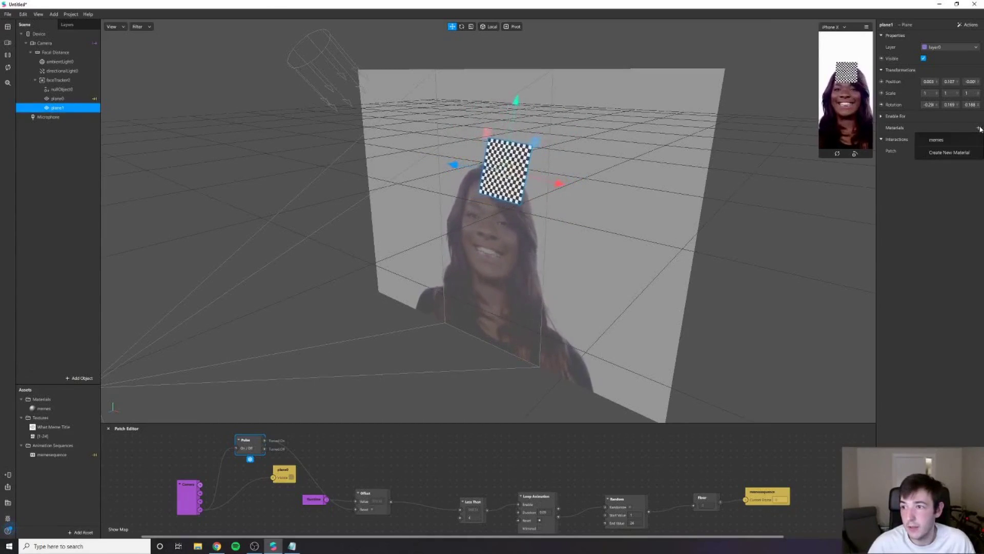
{"action": "left_click", "coordinate": [955, 139]}
{"action": "left_click", "coordinate": [943, 141]}
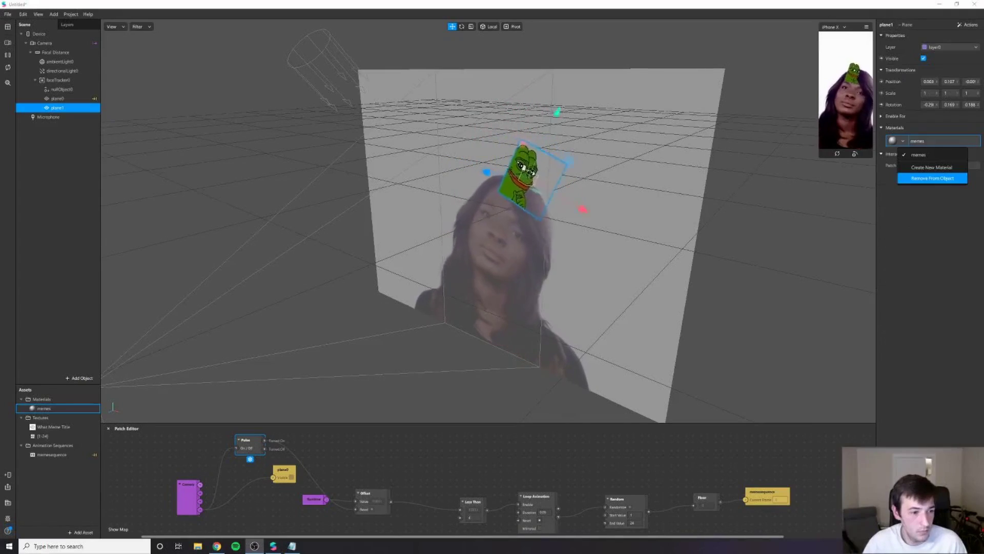
{"action": "left_click", "coordinate": [932, 167]}
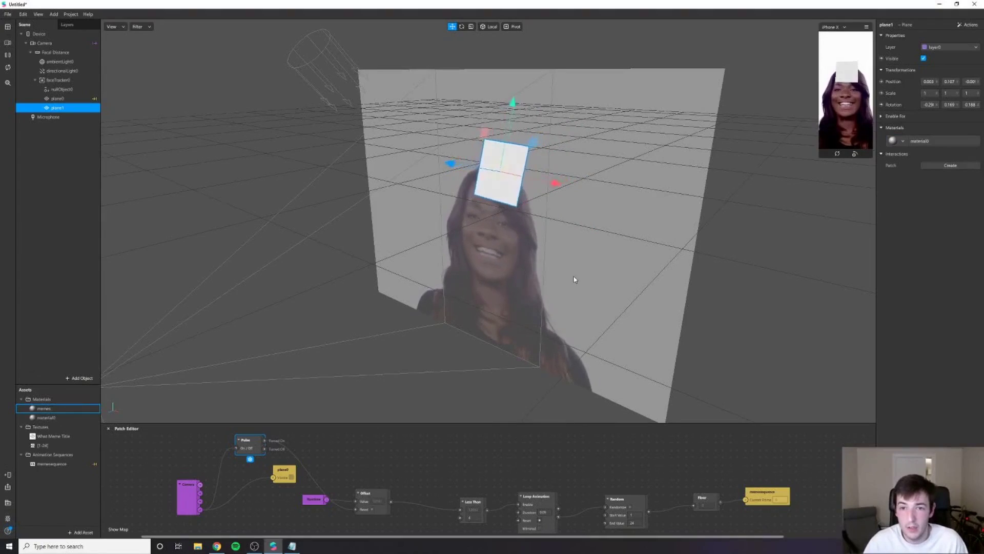
Rename the material to titlecard and set its Diffuse Texture to What Meme Title.
{"action": "left_click", "coordinate": [51, 418]}
{"action": "right_click", "coordinate": [52, 420]}
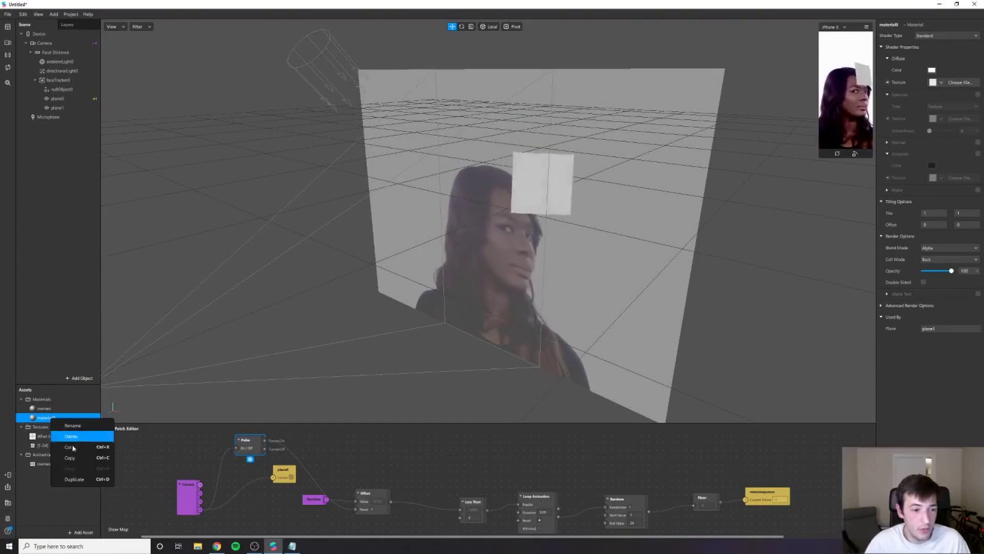
{"action": "left_click", "coordinate": [80, 423]}
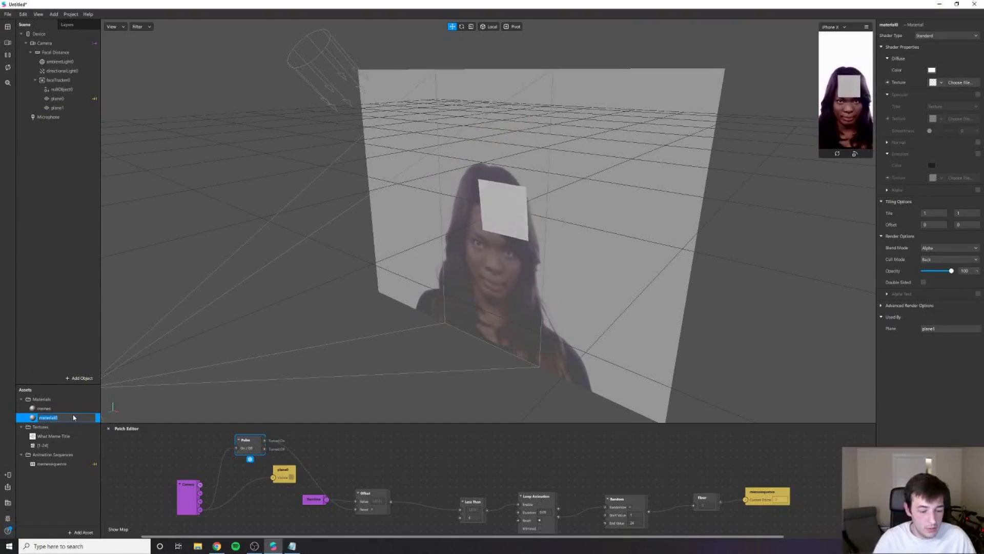
{"action": "type", "text": "titlecard"}
{"action": "key", "text": "Return"}
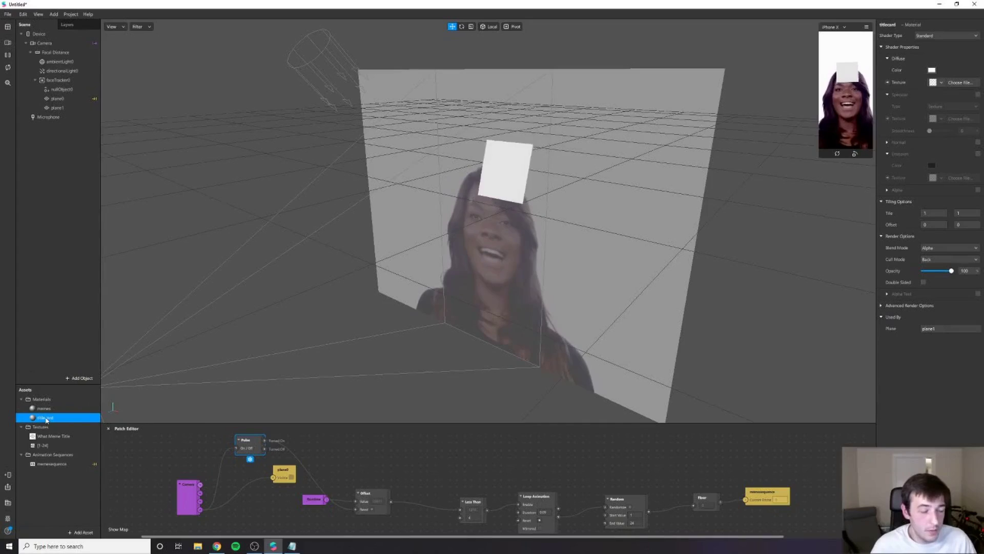
{"action": "left_click", "coordinate": [939, 82]}
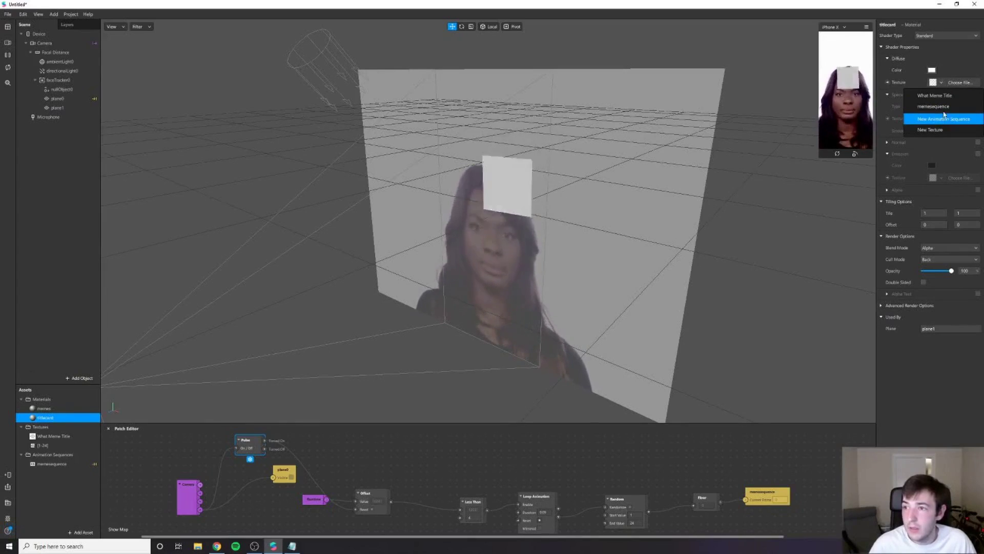
{"action": "left_click", "coordinate": [944, 95]}
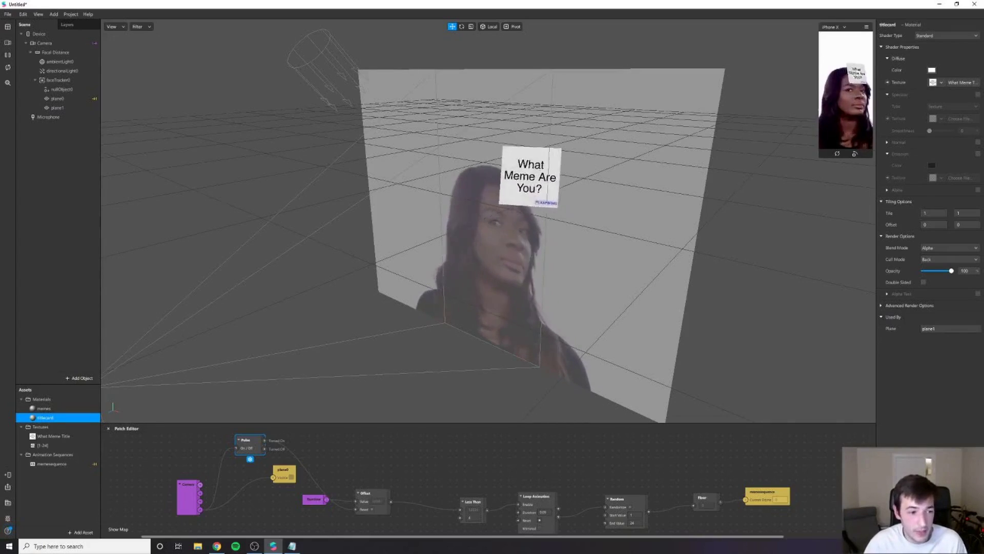
Create a plane1 Visible patch and position it in the patch graph.
{"action": "left_click", "coordinate": [504, 172]}
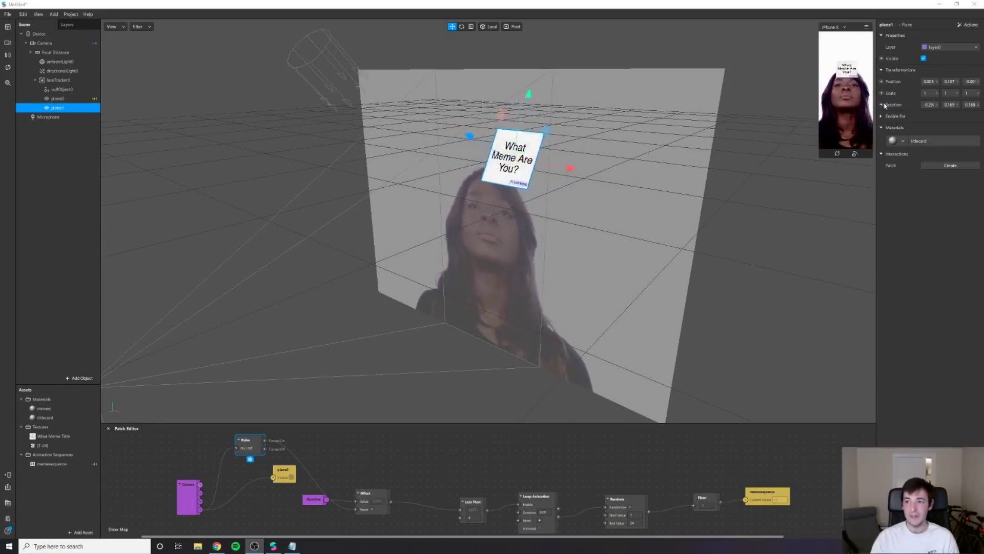
{"action": "left_click", "coordinate": [881, 58]}
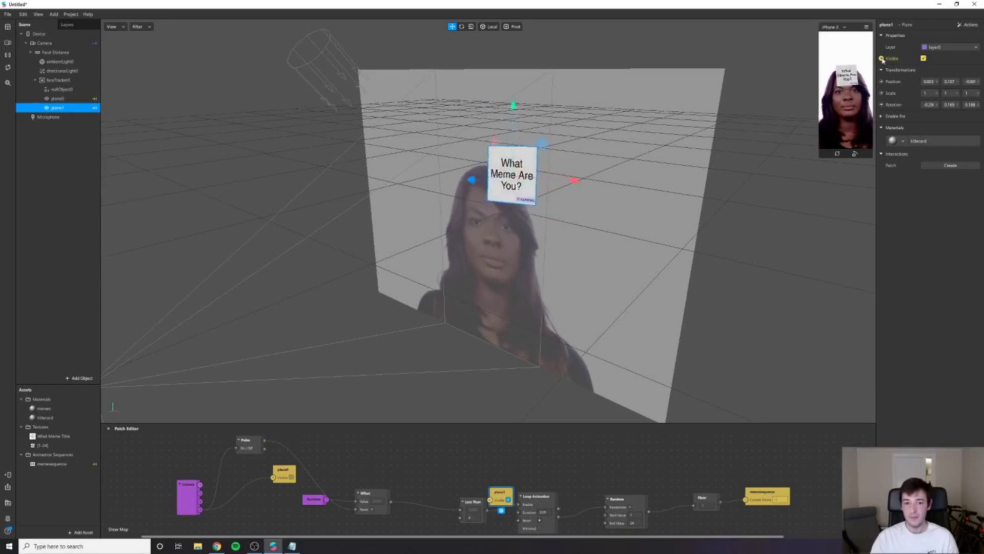
{"action": "left_click_drag", "start_coordinate": [501, 497], "coordinate": [457, 451]}
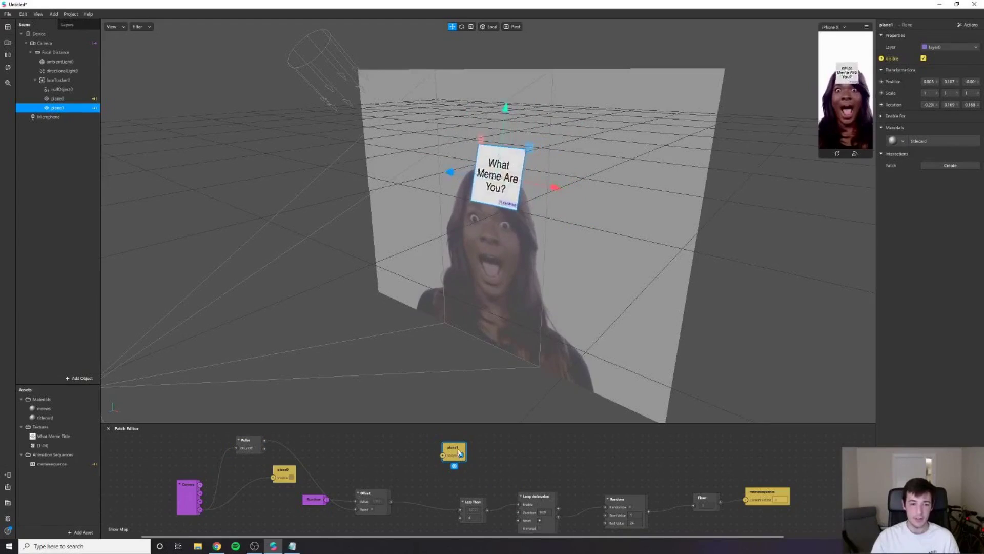
{"action": "left_click_drag", "start_coordinate": [448, 450], "coordinate": [433, 450]}
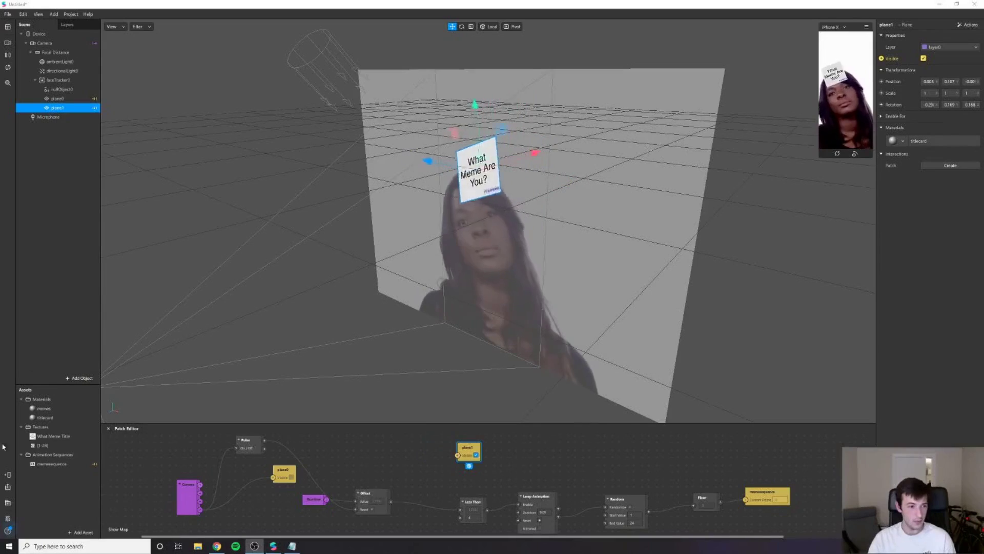
Add a Switch patch to the graph.
{"action": "double_click", "coordinate": [309, 450]}
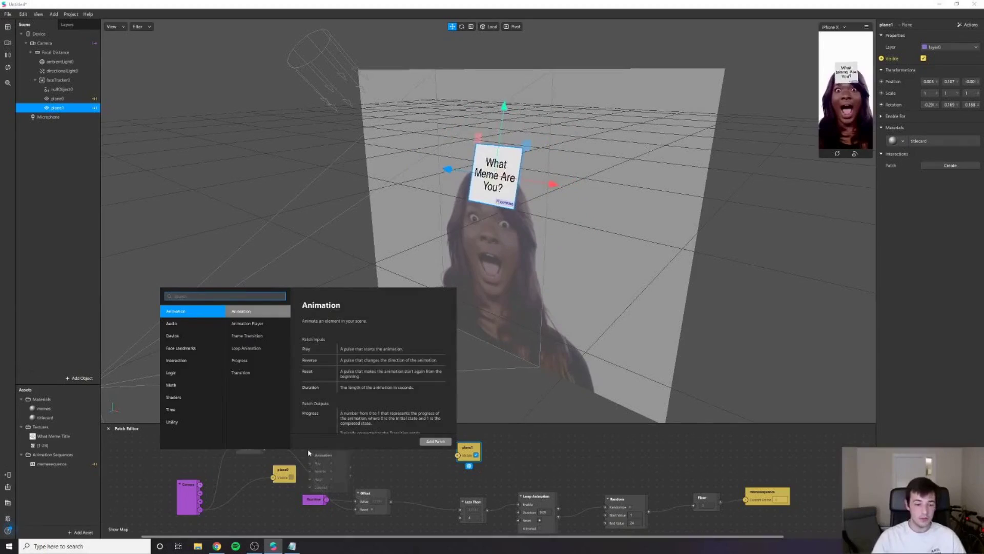
{"action": "type", "text": "switch"}
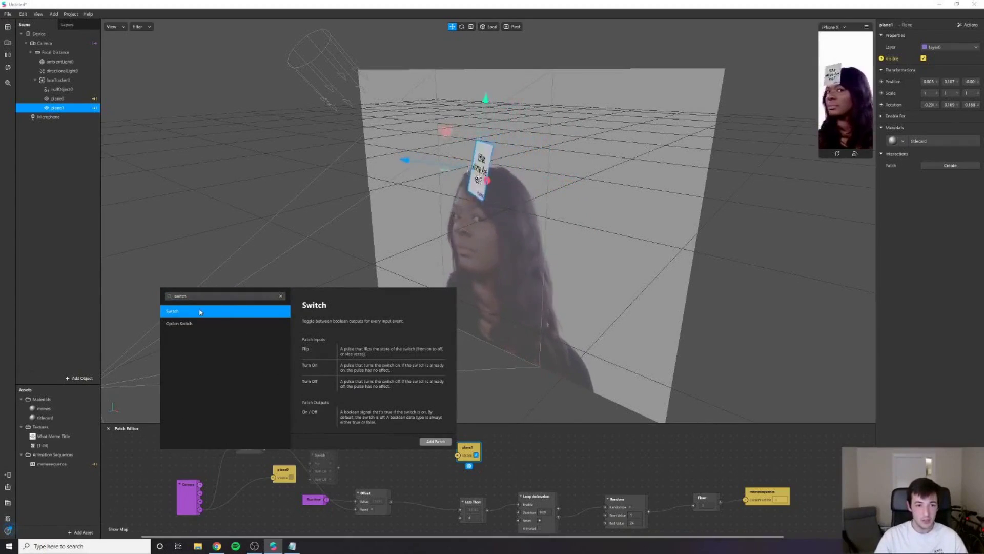
{"action": "left_click", "coordinate": [347, 471]}
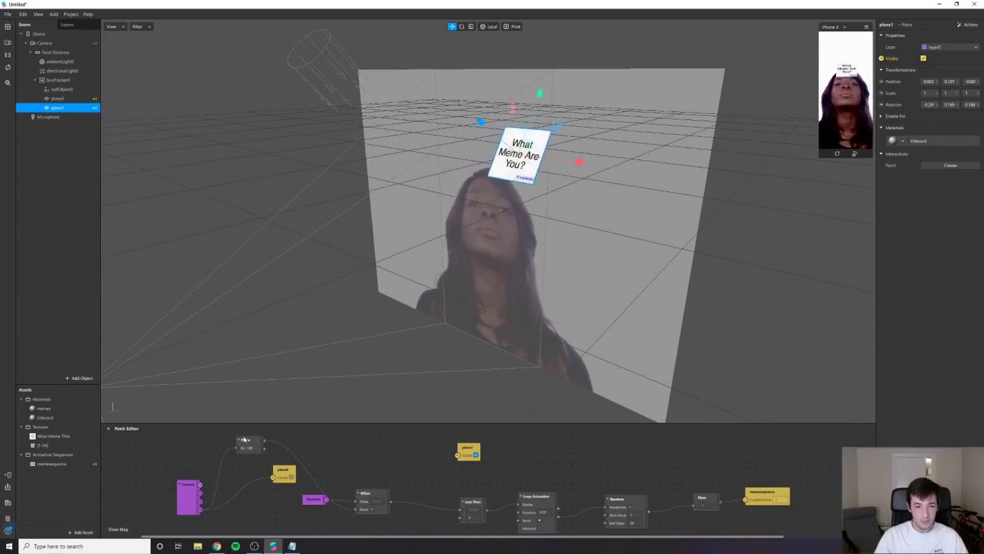
{"action": "double_click", "coordinate": [312, 448]}
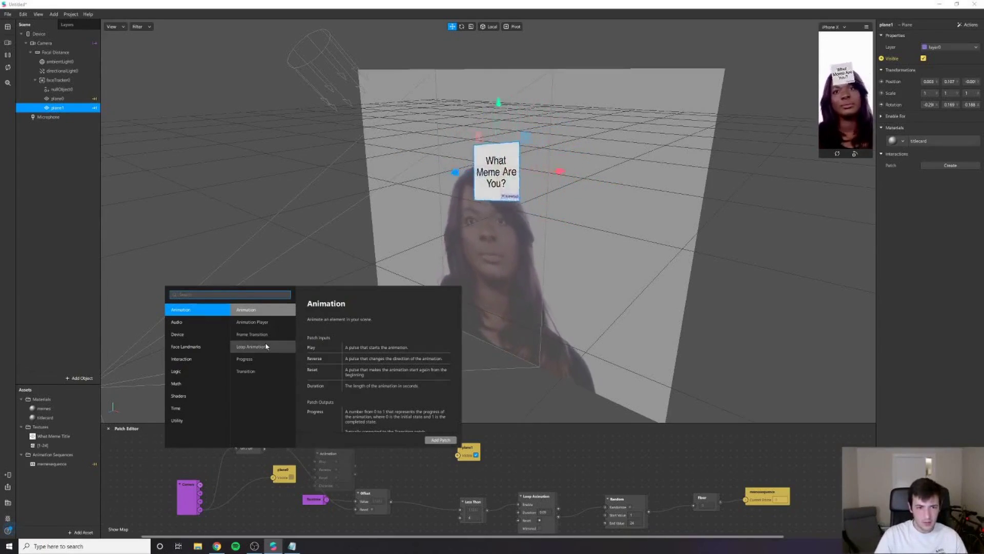
{"action": "type", "text": "switch"}
{"action": "key", "text": "Return"}
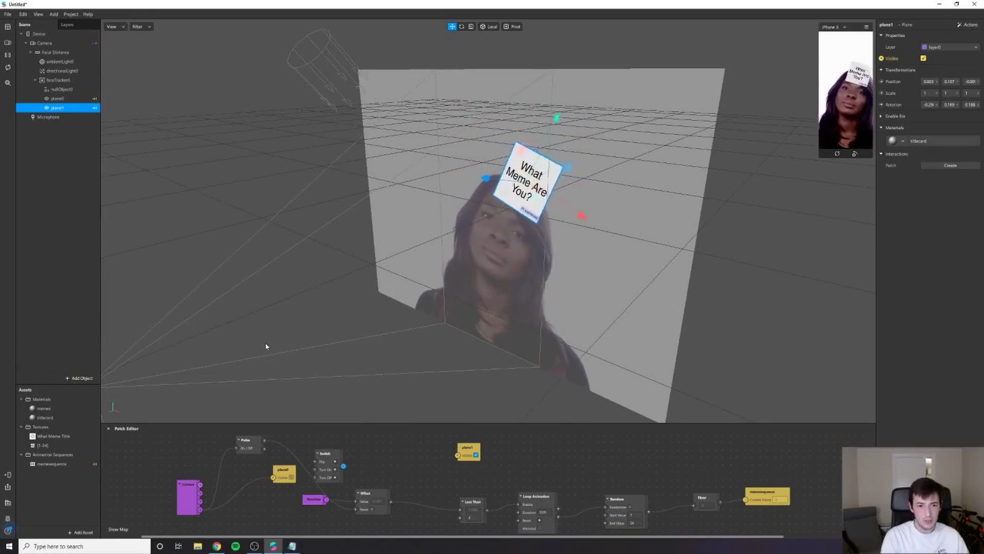
Add Delay and Not patches, shifting the plane1 Visible patch right.
{"action": "double_click", "coordinate": [376, 455]}
{"action": "type", "text": "delay"}
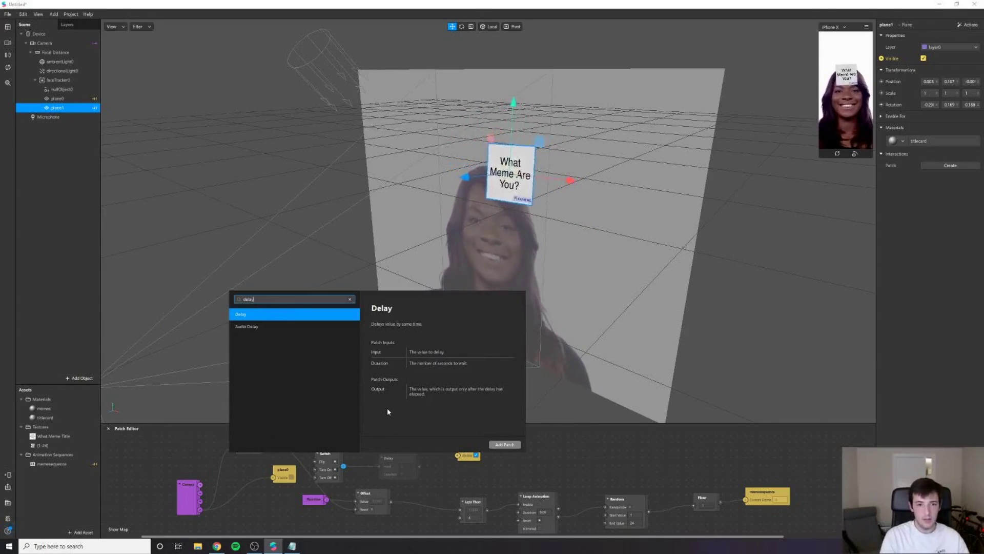
{"action": "key", "text": "Return"}
{"action": "left_click_drag", "start_coordinate": [482, 460], "coordinate": [546, 454]}
{"action": "double_click", "coordinate": [455, 454]}
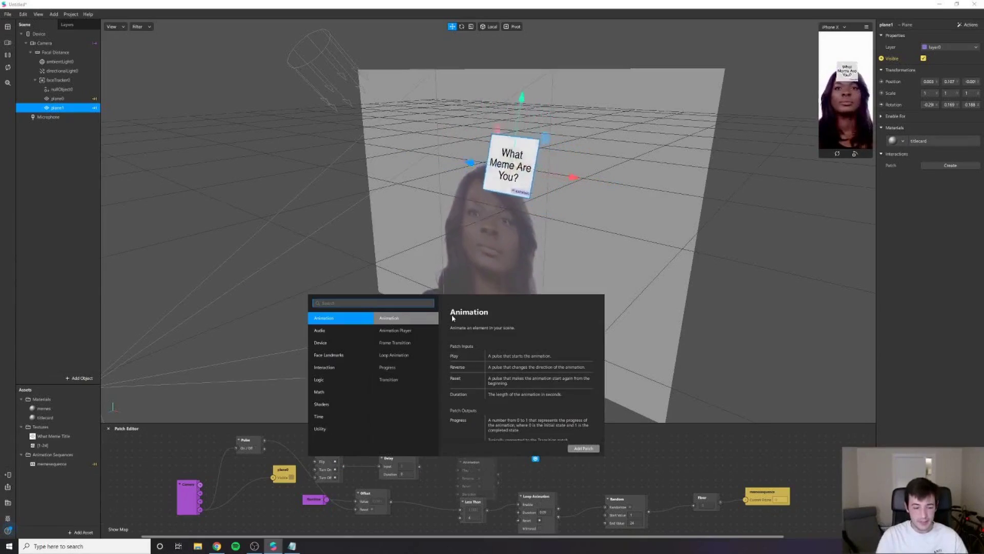
{"action": "type", "text": "not"}
{"action": "key", "text": "Return"}
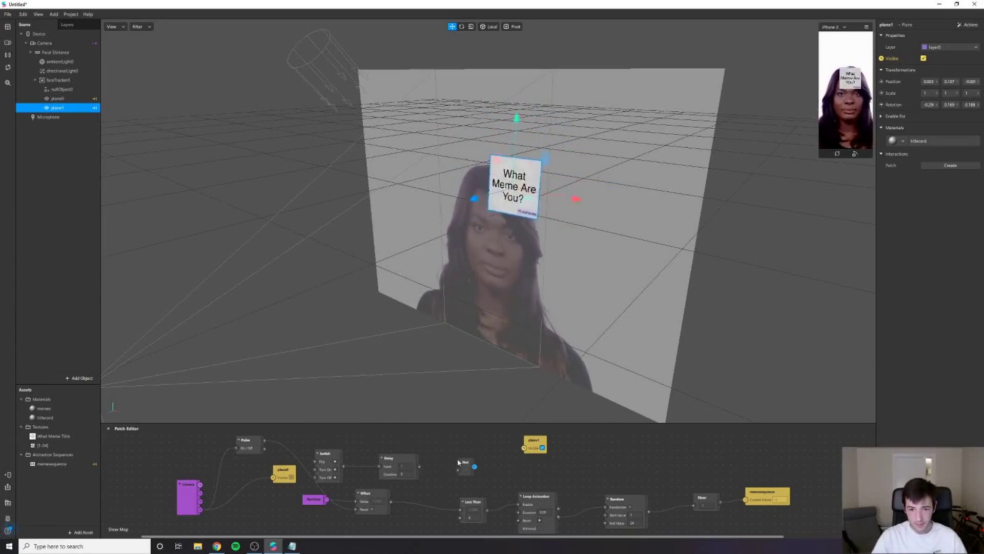
Connect Pulse to Switch's Turn On, set Delay Duration to 1, and feed Delay into Not.
{"action": "left_click_drag", "start_coordinate": [463, 464], "coordinate": [457, 457]}
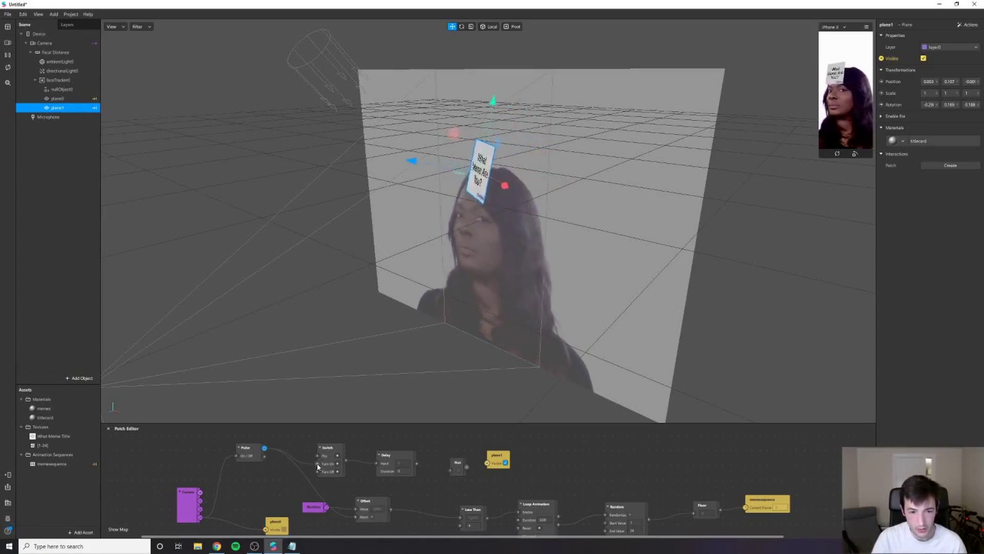
{"action": "left_click_drag", "start_coordinate": [318, 467], "coordinate": [318, 463]}
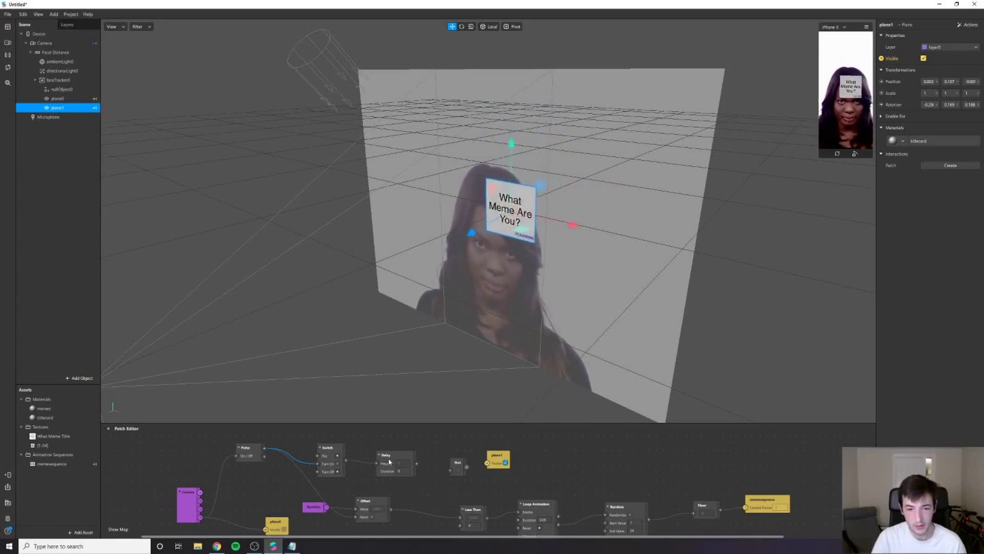
{"action": "left_click", "coordinate": [390, 471]}
{"action": "type", "text": "1"}
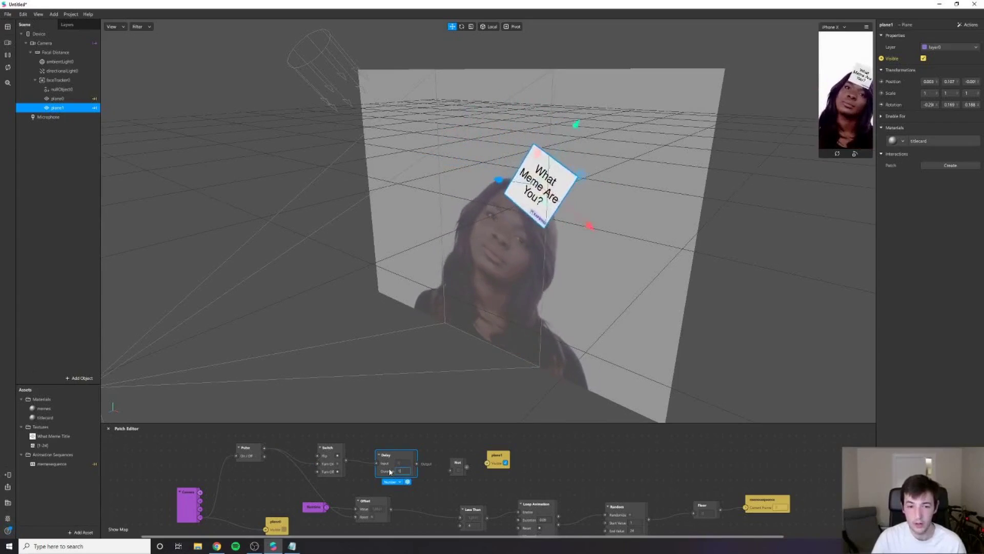
{"action": "left_click", "coordinate": [443, 427]}
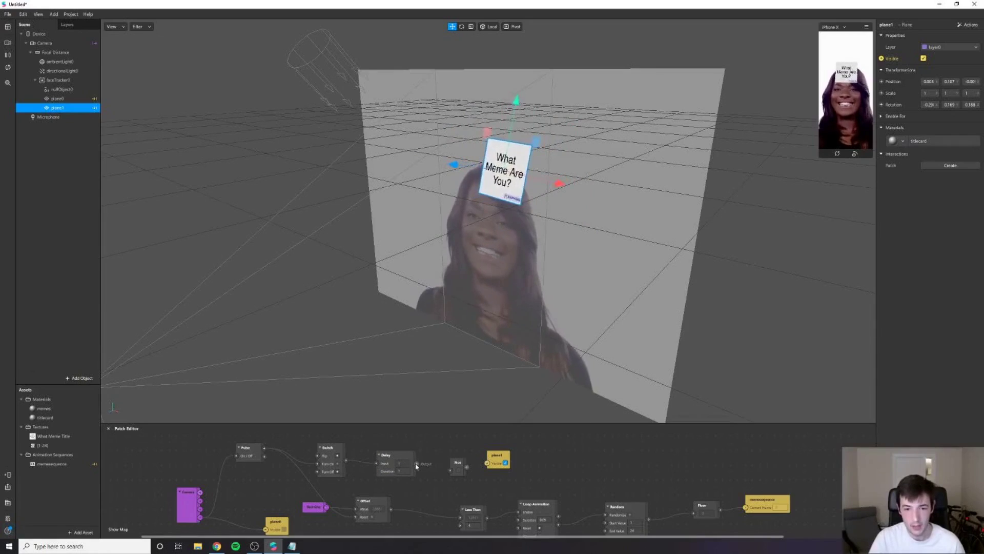
{"action": "left_click_drag", "start_coordinate": [416, 464], "coordinate": [476, 467]}
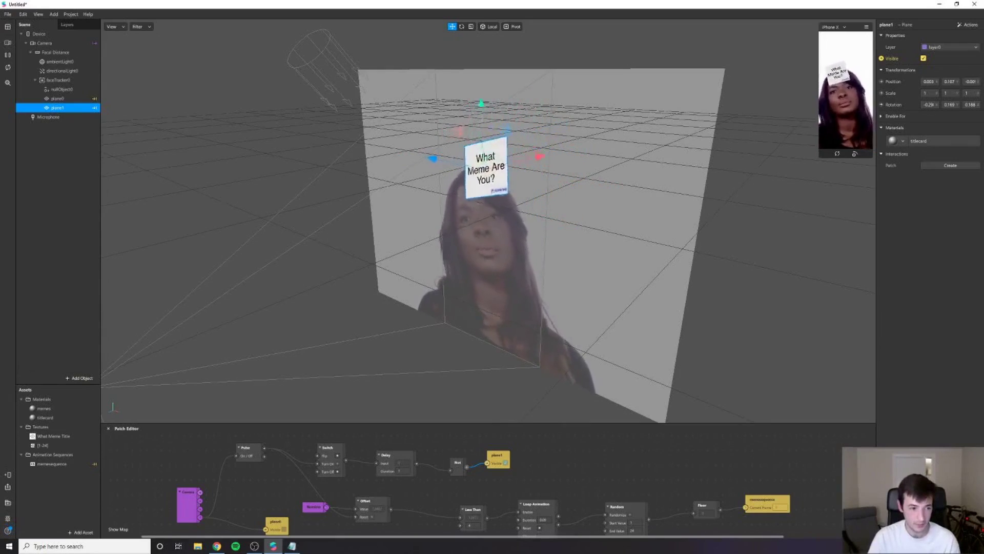
Add a Delay patch beside plane0 with a Duration of 1.
{"action": "left_click_drag", "start_coordinate": [287, 523], "coordinate": [303, 498]}
{"action": "left_click", "coordinate": [266, 496]}
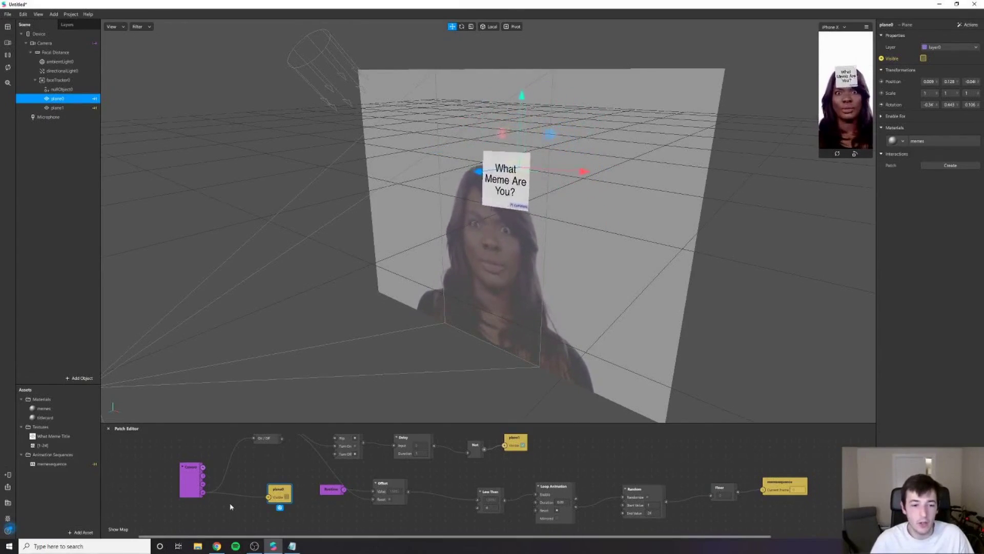
{"action": "double_click", "coordinate": [230, 503]}
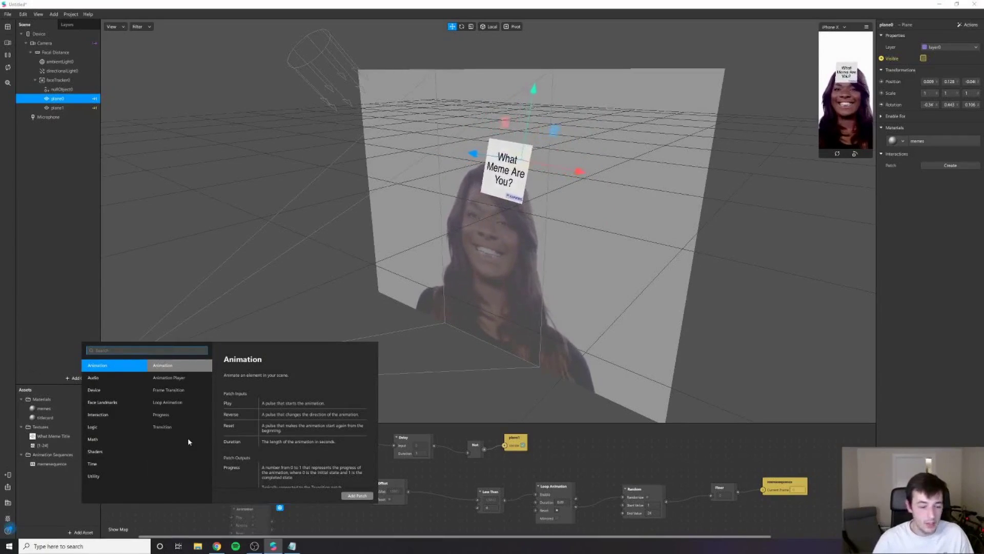
{"action": "type", "text": "dis"}
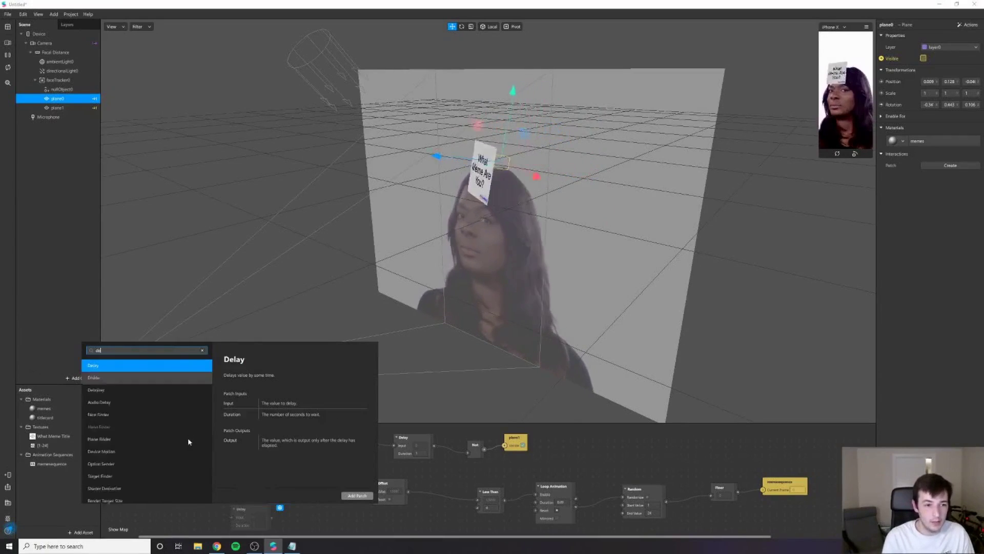
{"action": "type", "text": "y"}
{"action": "key", "text": "Return"}
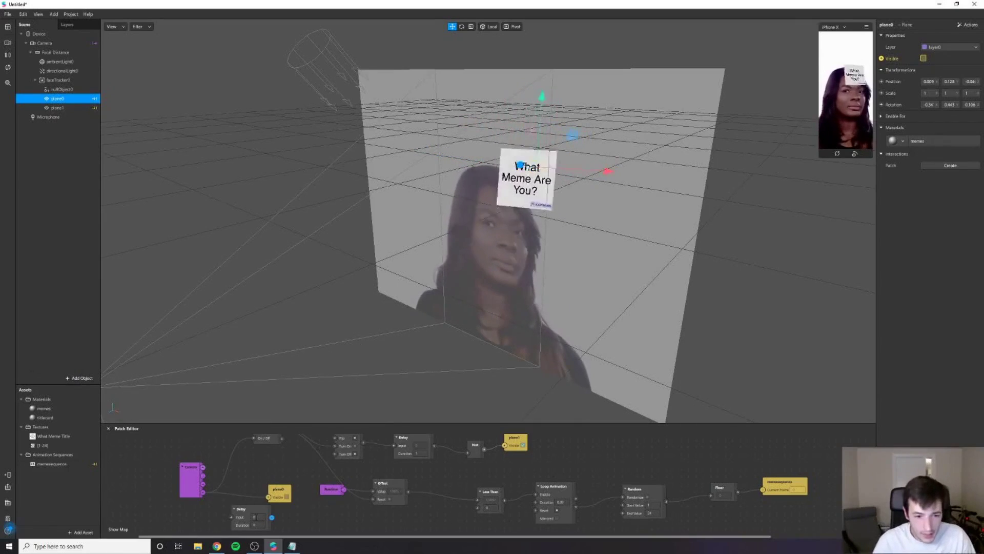
{"action": "left_click_drag", "start_coordinate": [248, 514], "coordinate": [234, 509]}
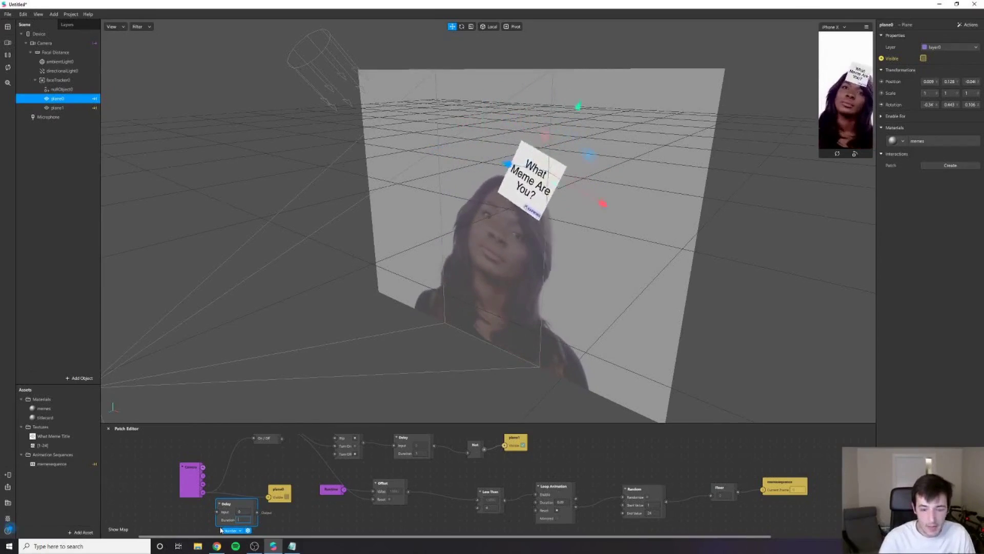
{"action": "left_click", "coordinate": [285, 521]}
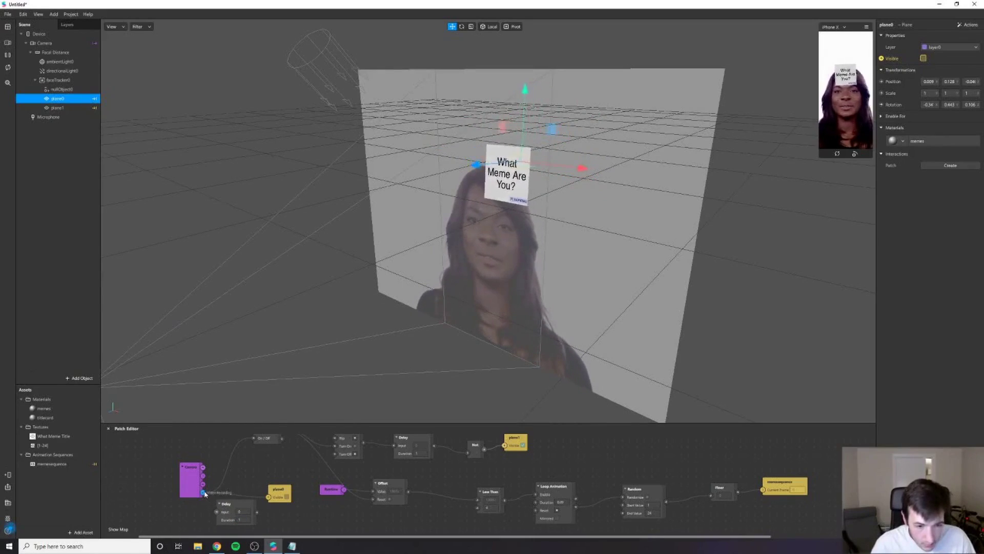
Wire Camera's recording signal into the Delay and its Output into plane0's Visible.
{"action": "left_click_drag", "start_coordinate": [205, 494], "coordinate": [210, 498]}
{"action": "left_click", "coordinate": [303, 514]}
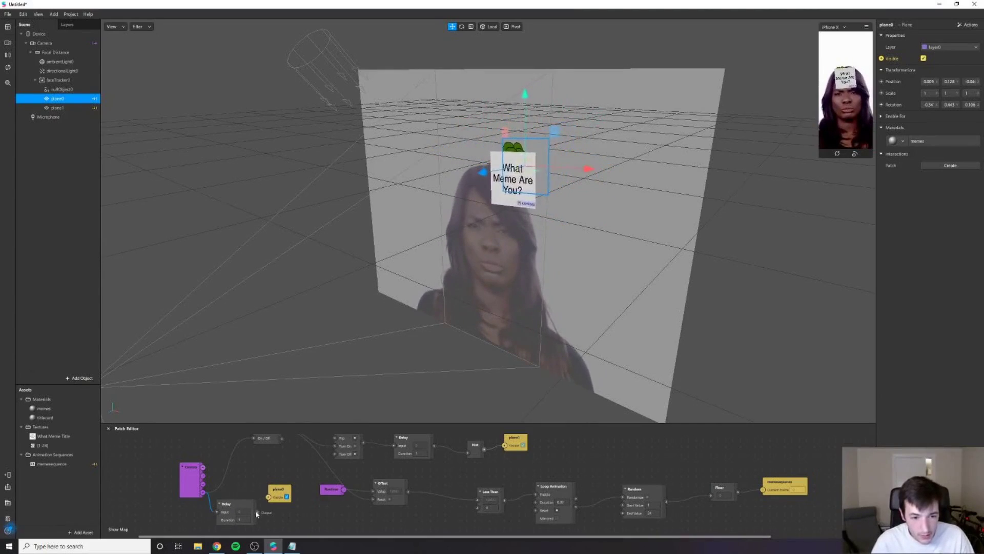
{"action": "left_click_drag", "start_coordinate": [256, 511], "coordinate": [270, 500]}
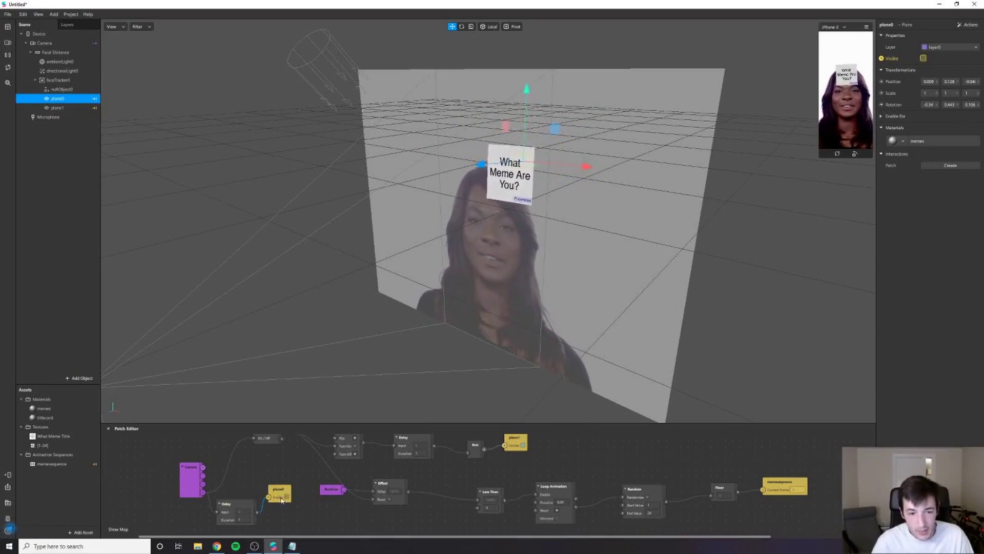
{"action": "scroll", "coordinate": [333, 511], "scroll_direction": "up", "scroll_amount": 1}
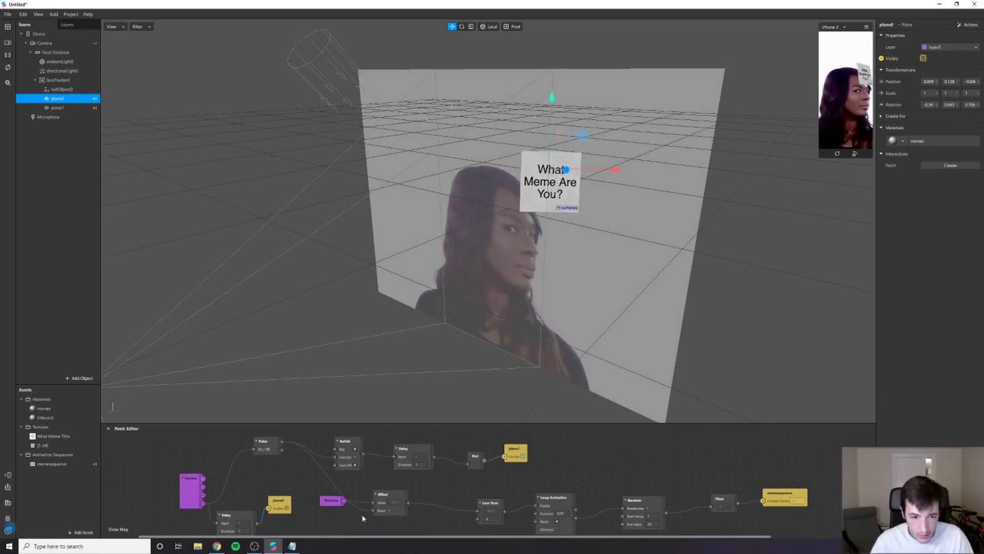
{"action": "scroll", "coordinate": [377, 500], "scroll_direction": "down", "scroll_amount": 1}
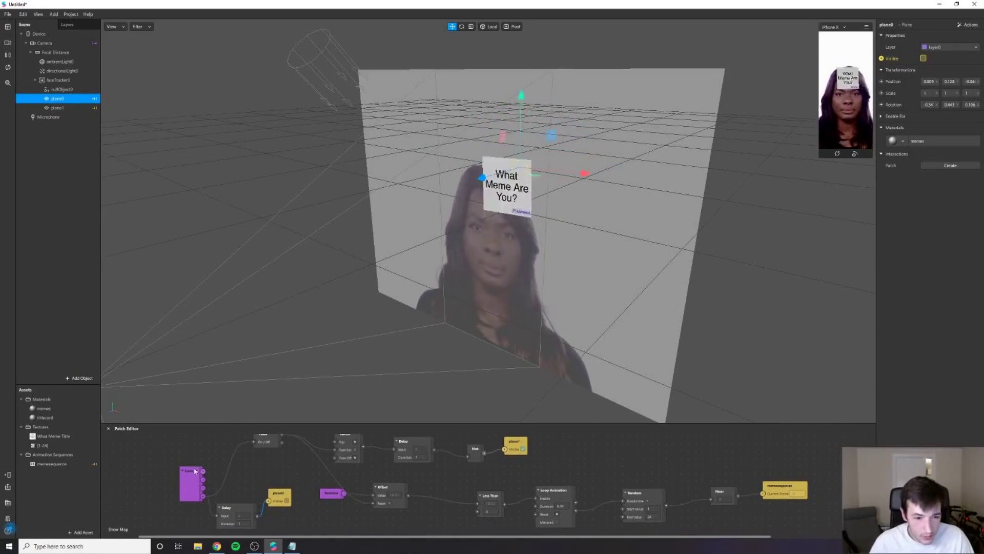
{"action": "scroll", "coordinate": [212, 489], "scroll_direction": "up", "scroll_amount": 1}
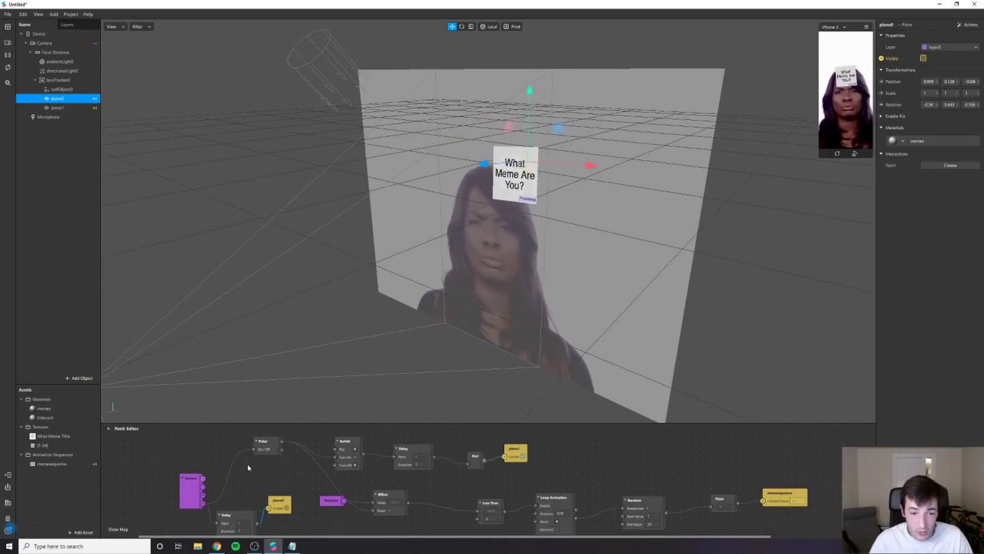
{"action": "scroll", "coordinate": [274, 474], "scroll_direction": "up", "scroll_amount": 1}
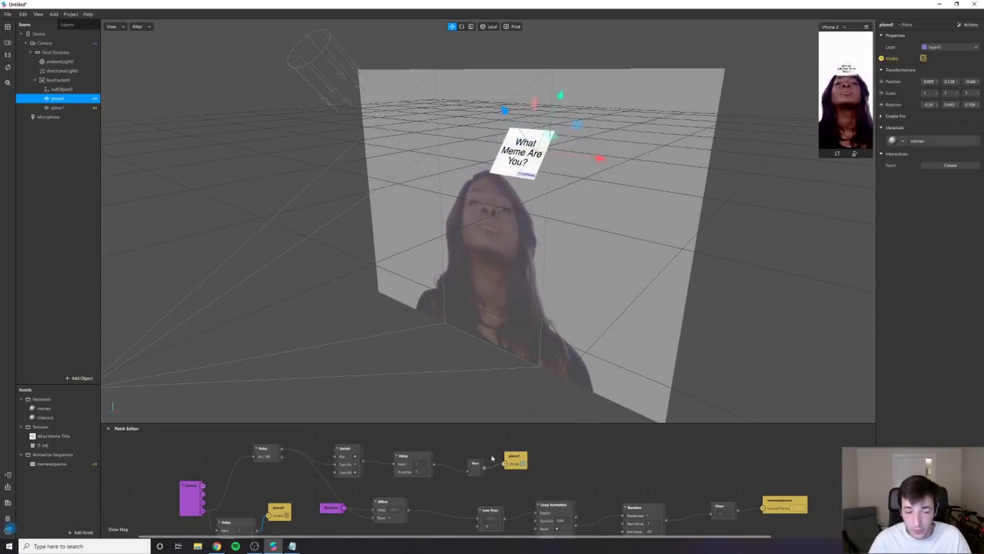
{"action": "scroll", "coordinate": [525, 463], "scroll_direction": "down", "scroll_amount": 2}
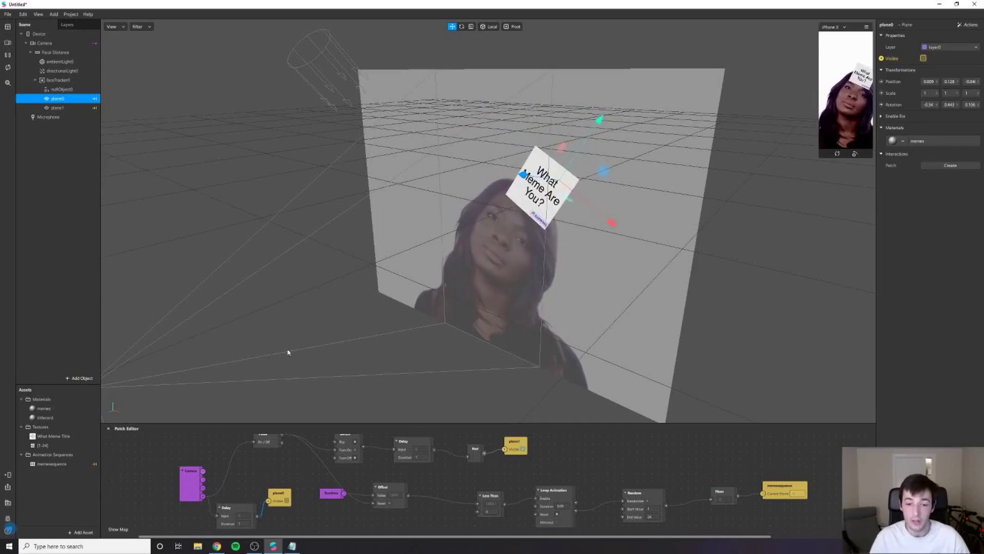
{"action": "left_click", "coordinate": [147, 459]}
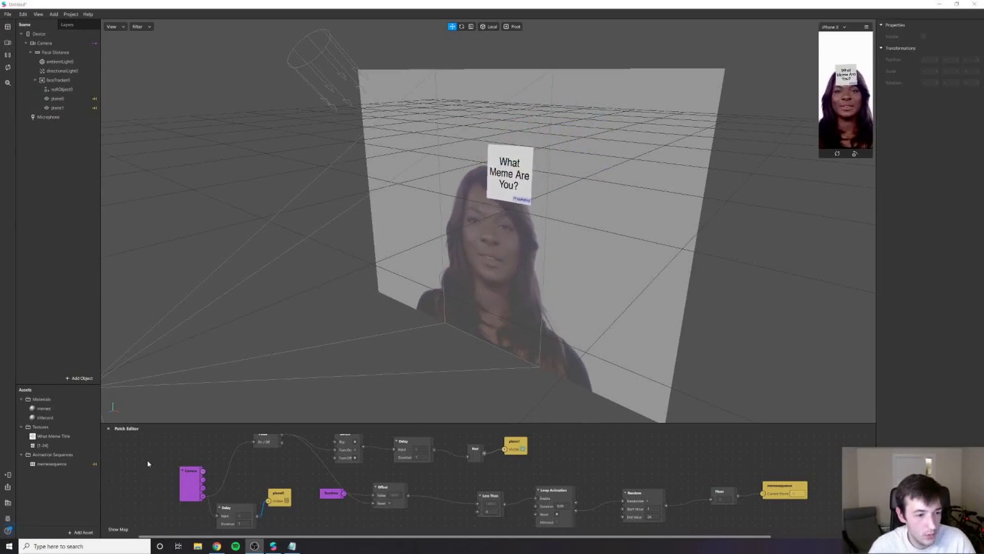
Open the Send to Connected Device popup from the Test on device icon.
{"action": "left_click", "coordinate": [8, 475]}
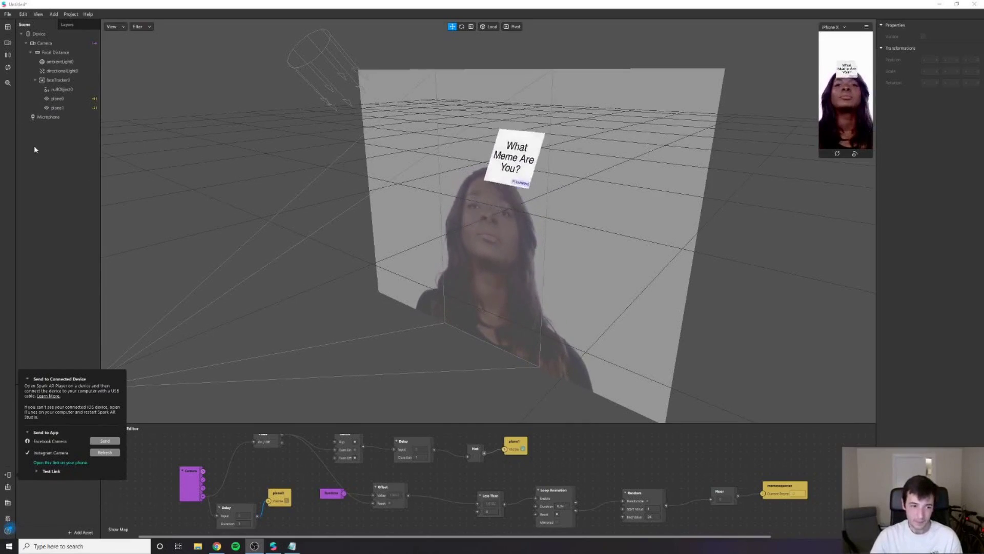
Save the project as 'meme filter' in the Documents folder.
{"action": "left_click", "coordinate": [8, 14]}
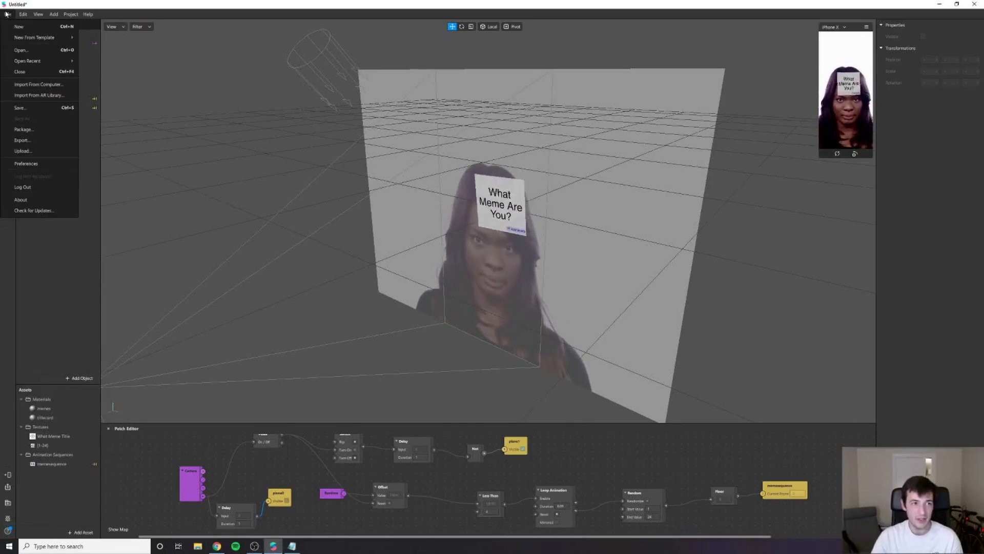
{"action": "left_click", "coordinate": [21, 108]}
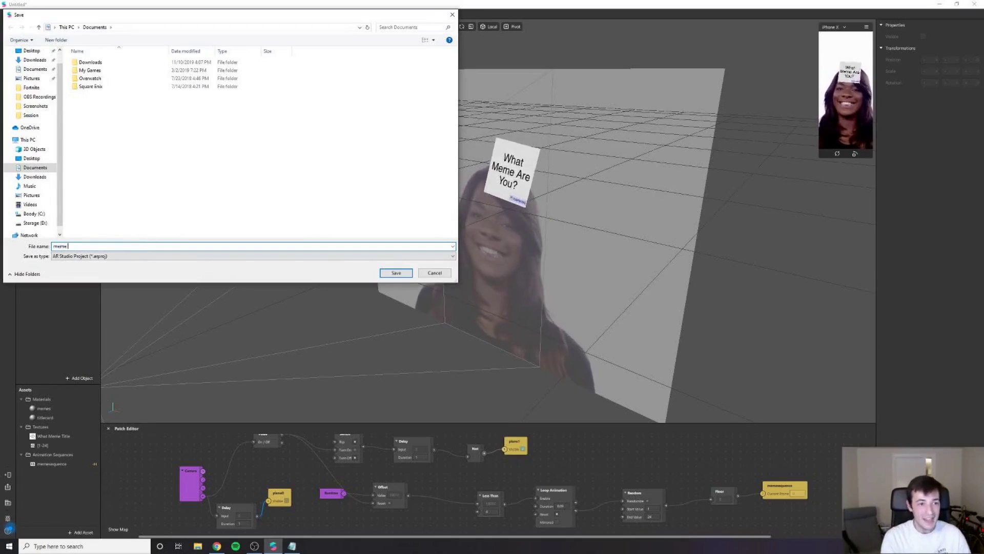
{"action": "type", "text": "meme filter"}
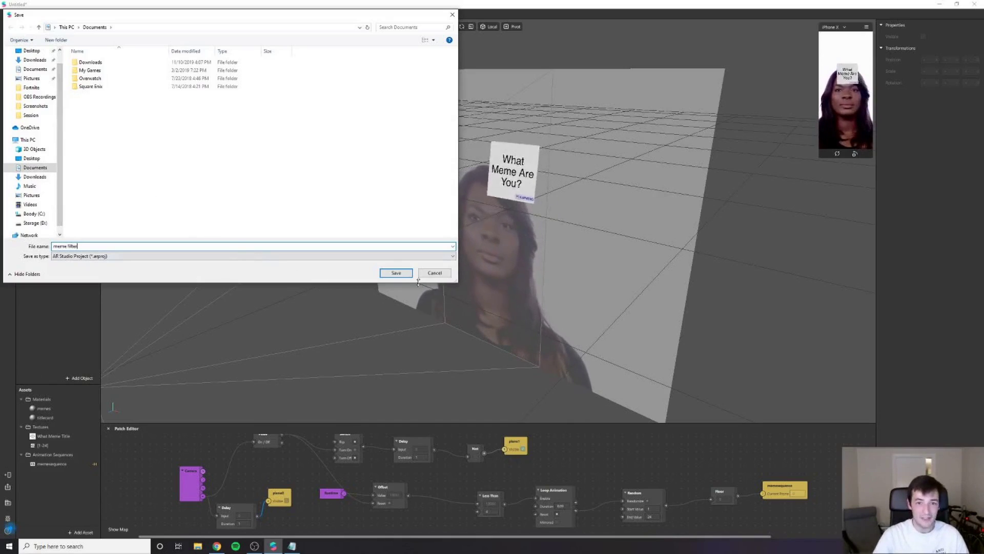
{"action": "left_click", "coordinate": [396, 273]}
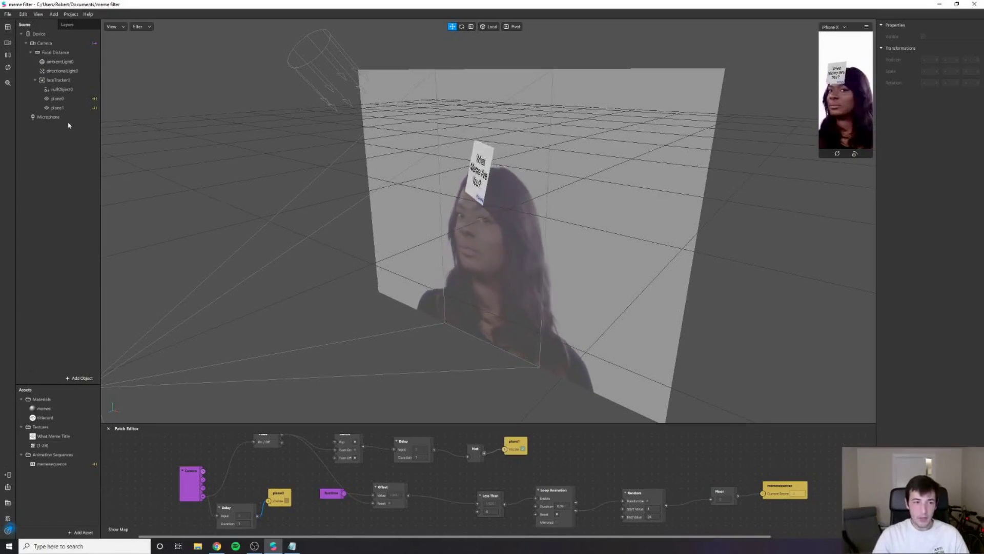
Start the effect export so the Project Export dialog reports Ready to Submit (3.75 MB iOS, 3.74 MB Android).
{"action": "left_click", "coordinate": [8, 14]}
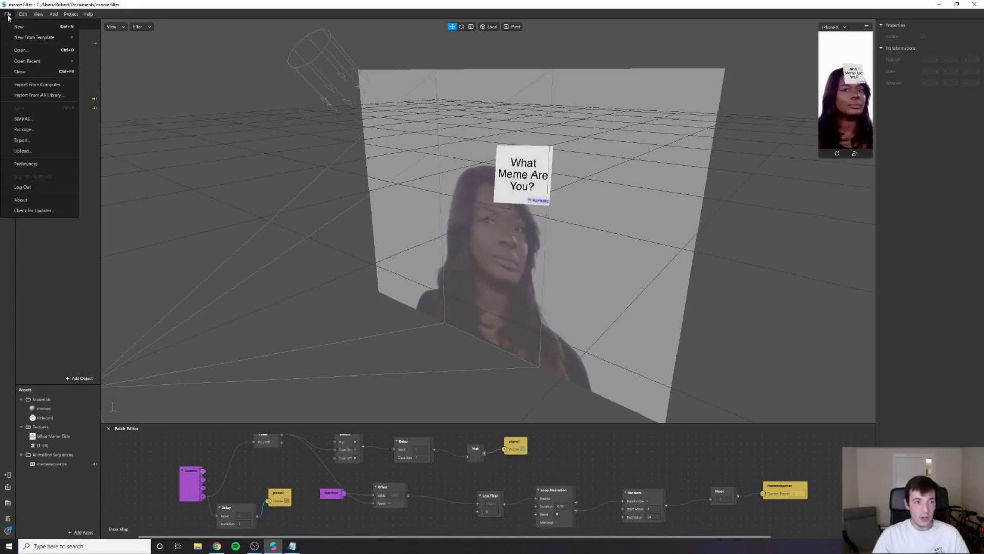
{"action": "left_click", "coordinate": [30, 143]}
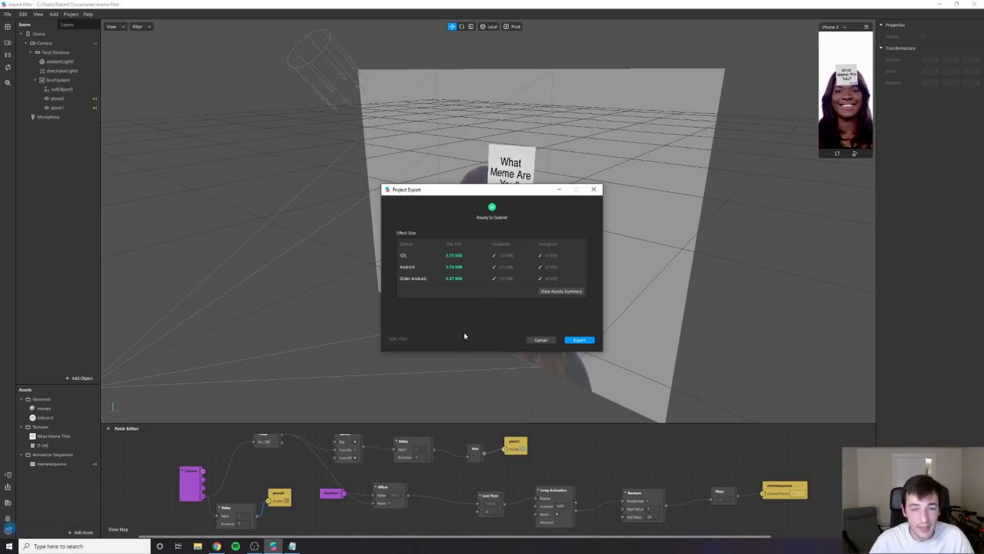
Export the effect as 'meme filter' into Documents and close the resulting folder window.
{"action": "left_click", "coordinate": [578, 340]}
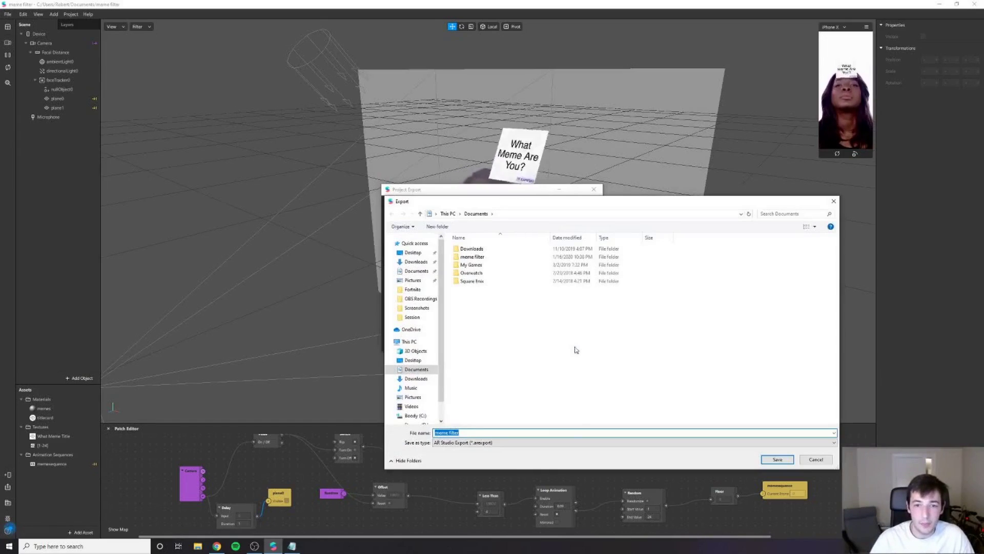
{"action": "left_click", "coordinate": [782, 460]}
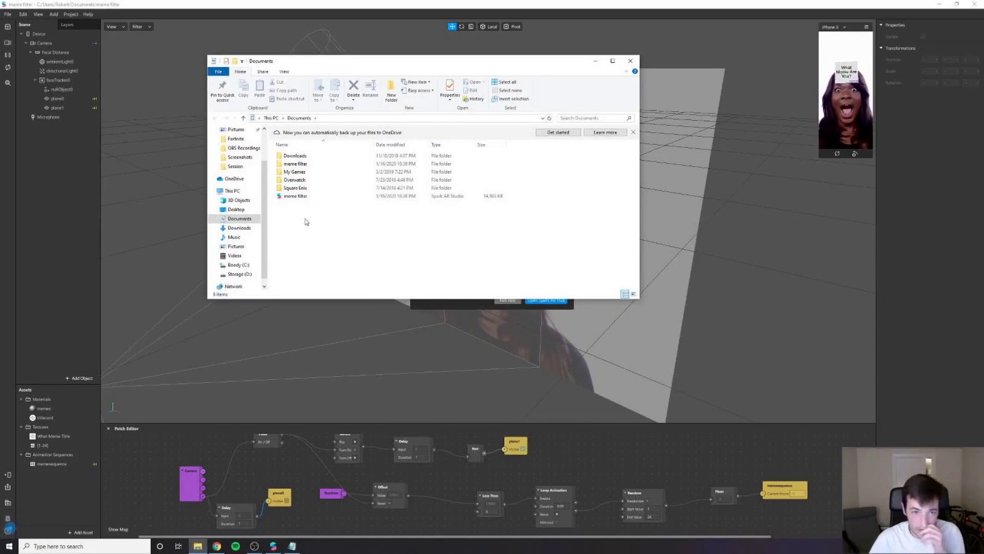
{"action": "left_click", "coordinate": [630, 61]}
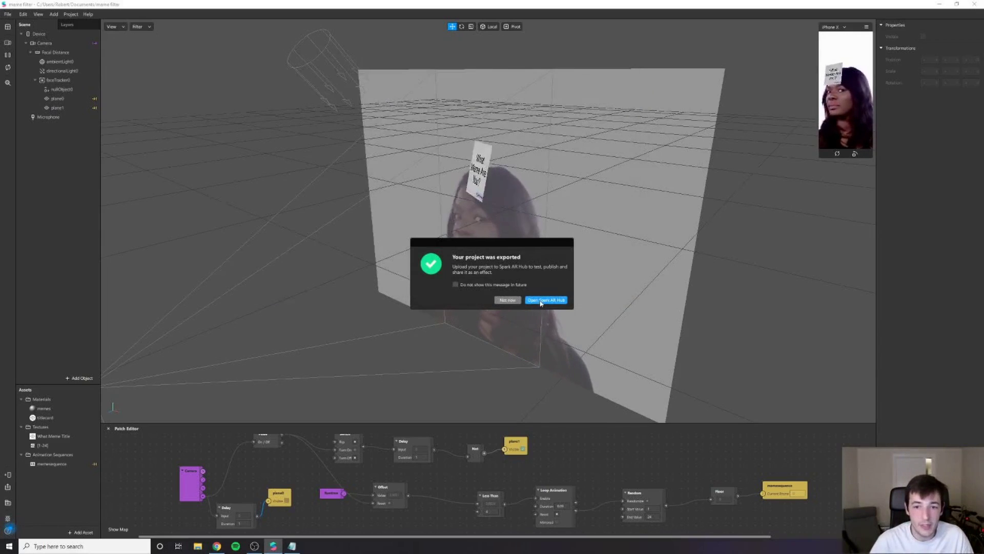